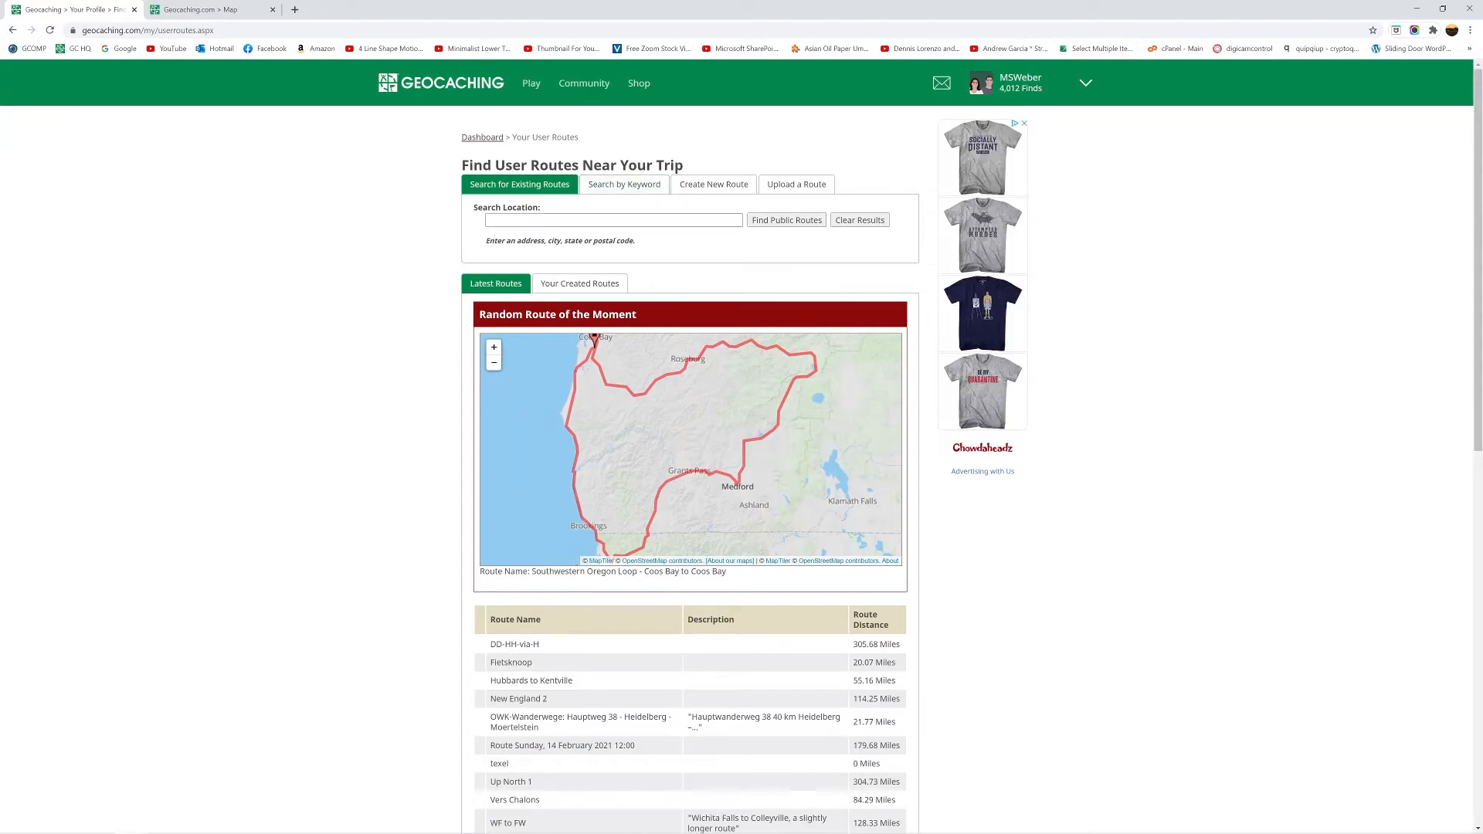
{"action": "left_click", "coordinate": [648, 185]}
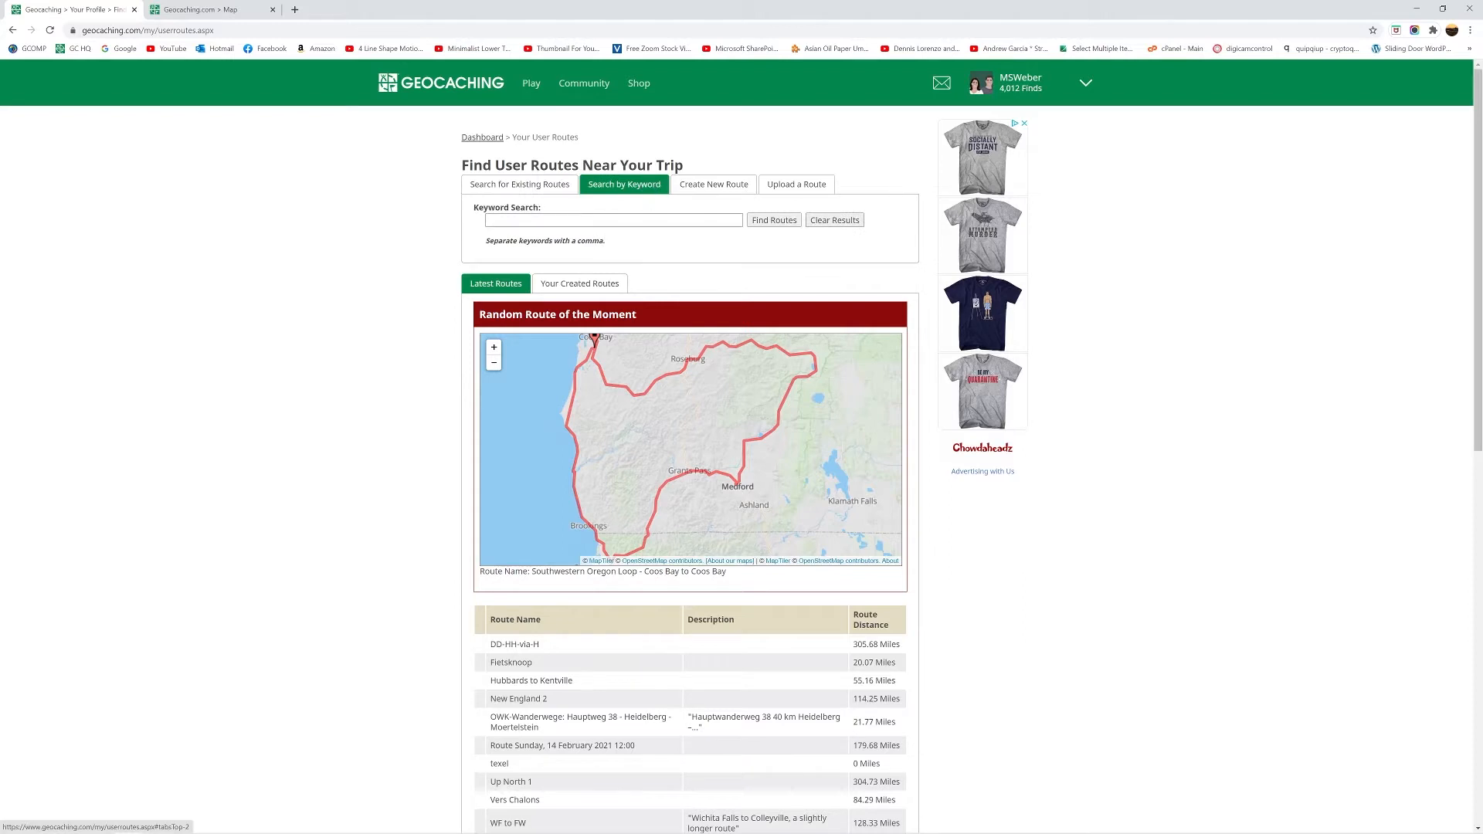
{"action": "left_click", "coordinate": [514, 189]}
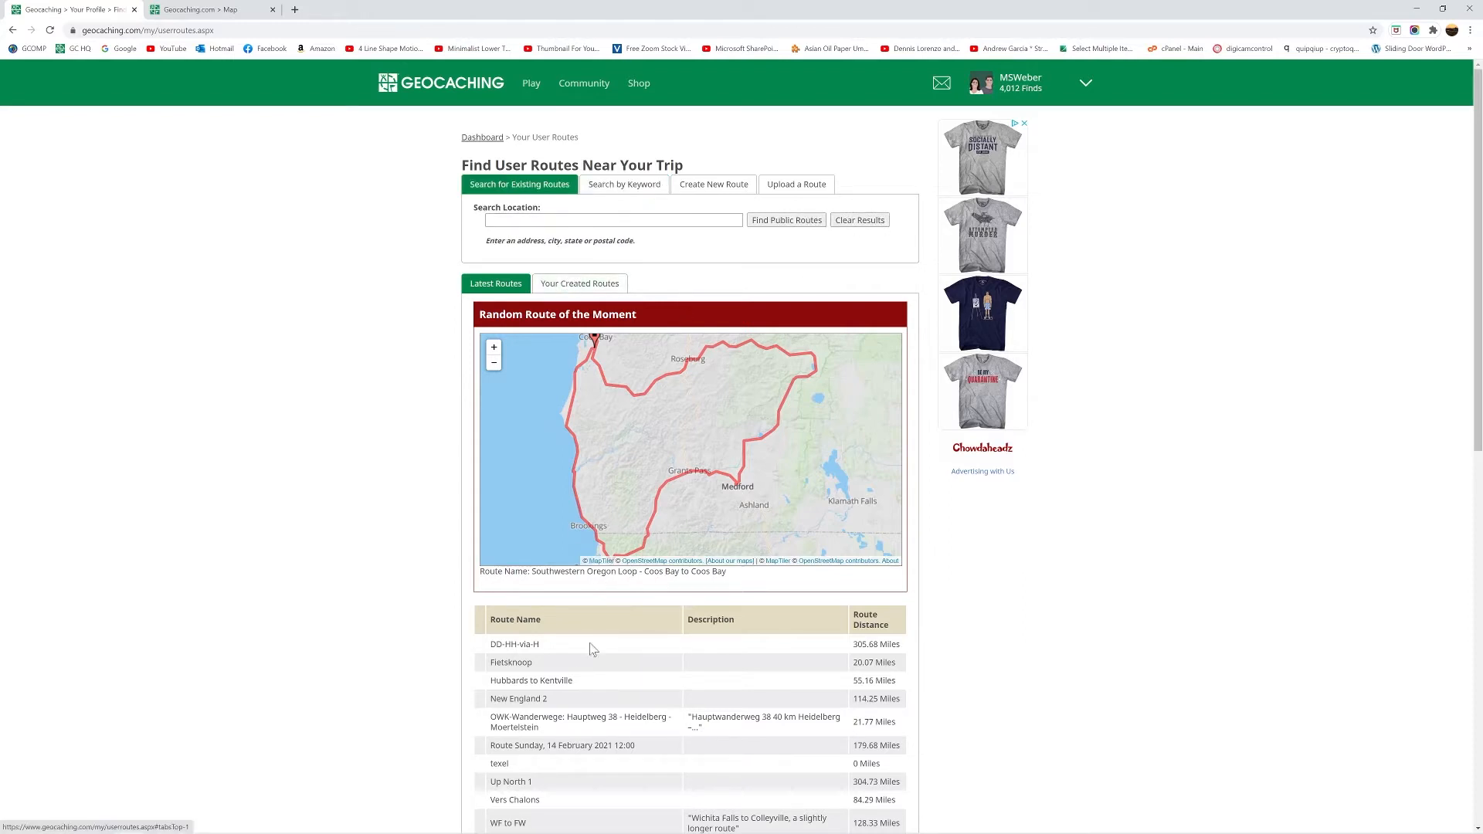
{"action": "scroll", "coordinate": [560, 657], "scroll_direction": "down", "scroll_amount": 1}
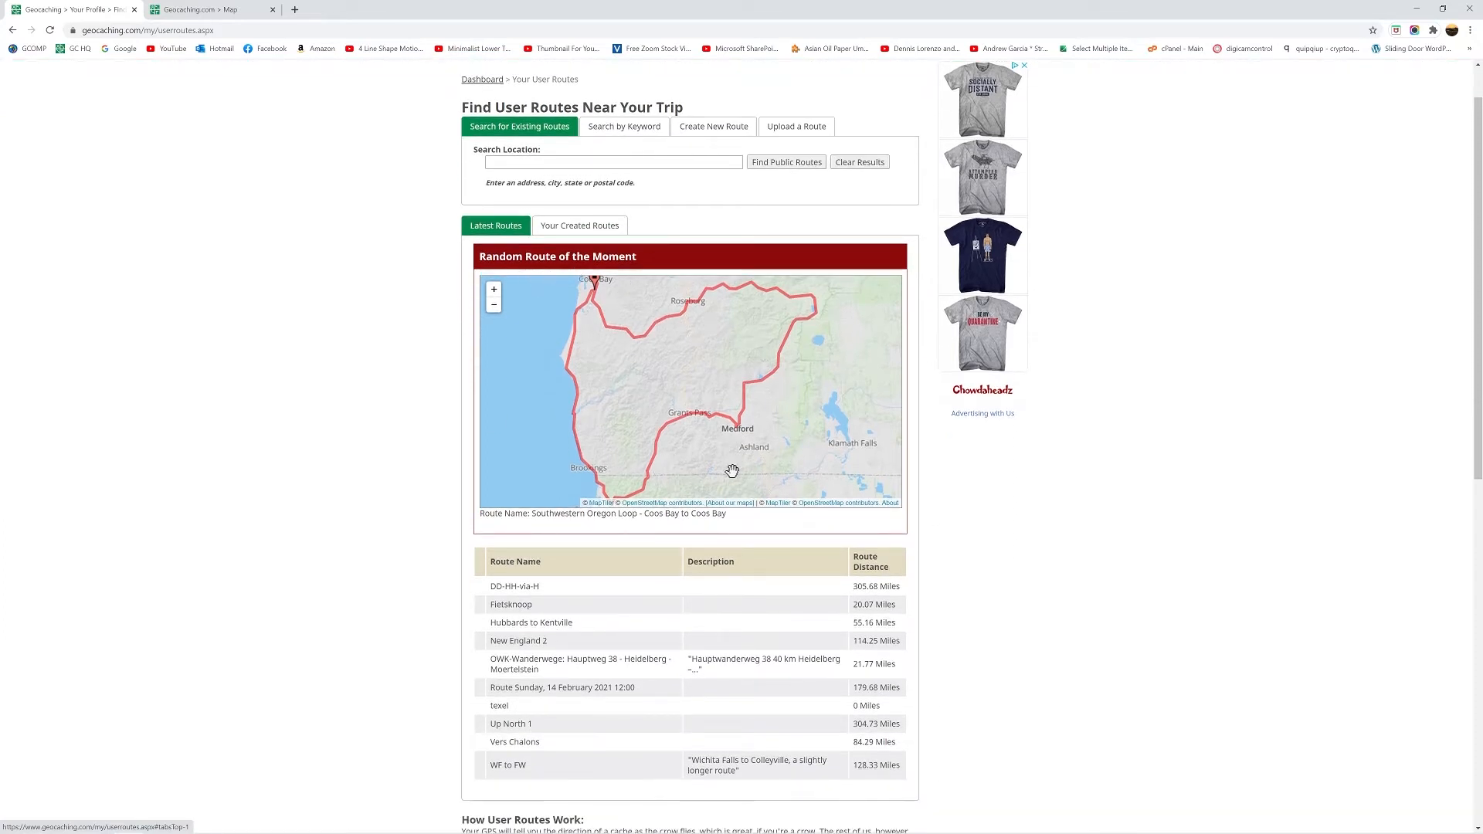
{"action": "scroll", "coordinate": [645, 267], "scroll_direction": "up", "scroll_amount": 1}
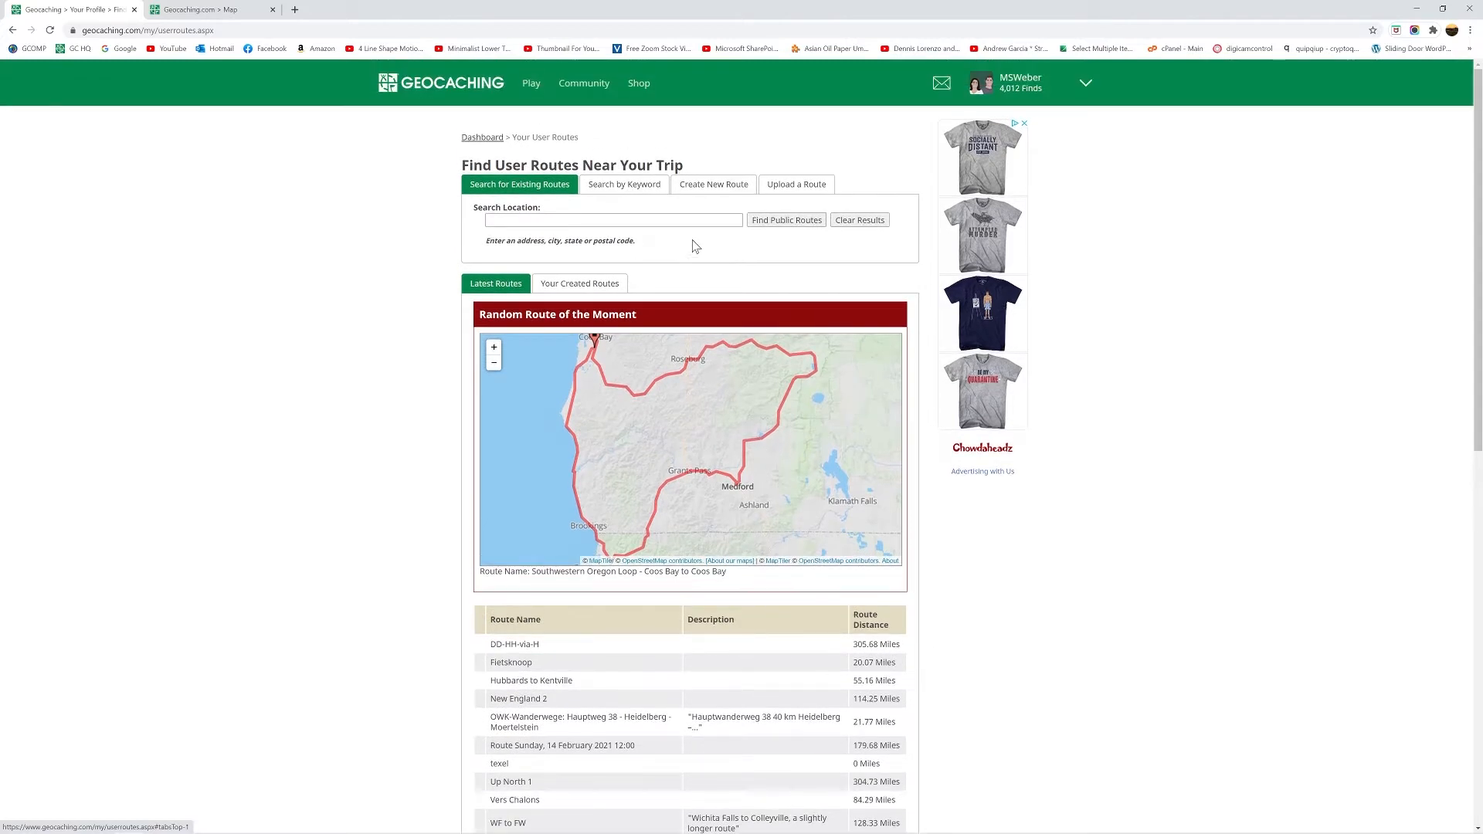
Create a new route named "Alamo to Rachel".
{"action": "left_click", "coordinate": [712, 190]}
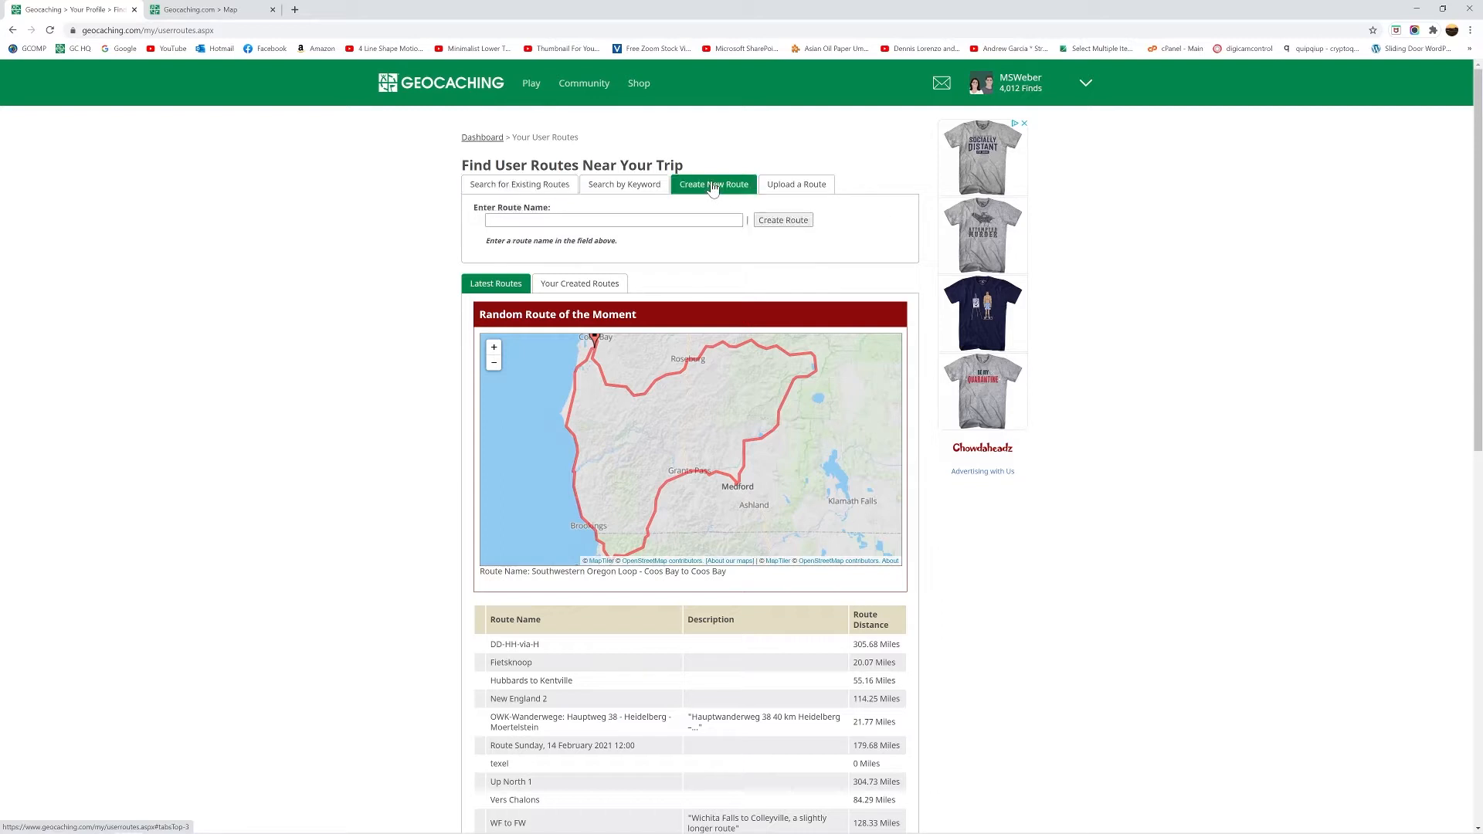
{"action": "left_click", "coordinate": [654, 220]}
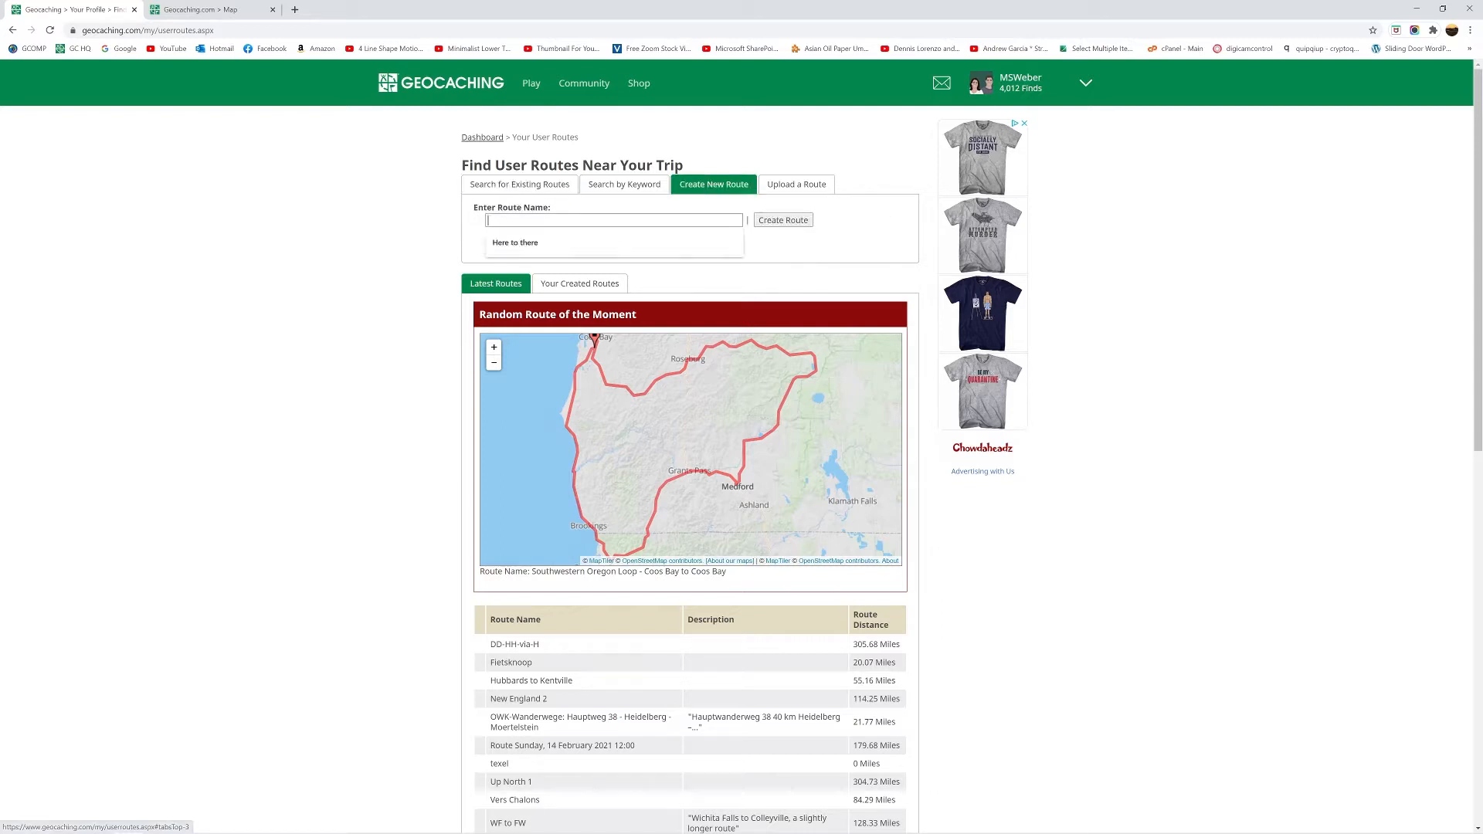
{"action": "type", "text": "Alamo to Rachel"}
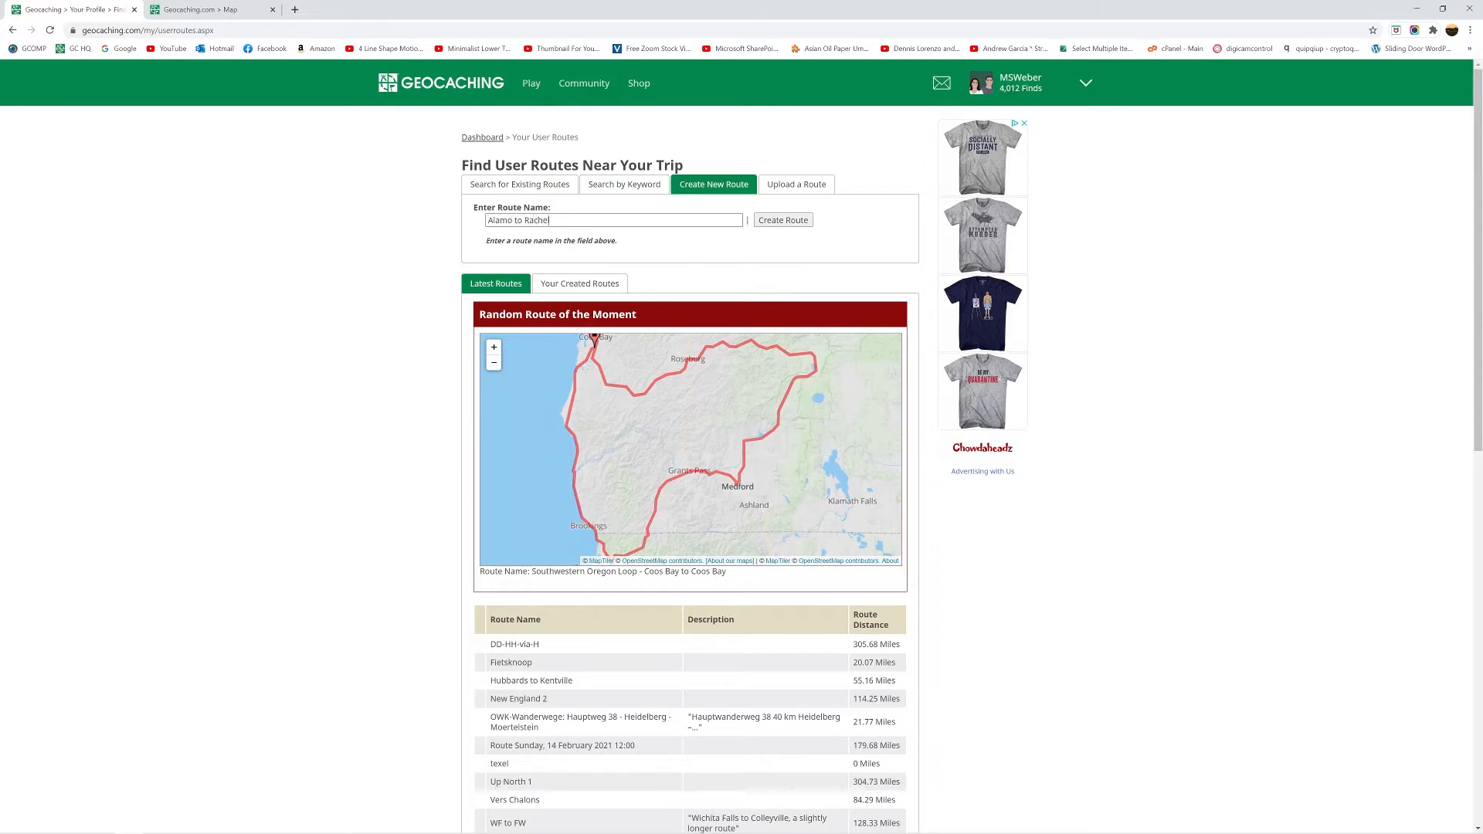
{"action": "left_click", "coordinate": [798, 222]}
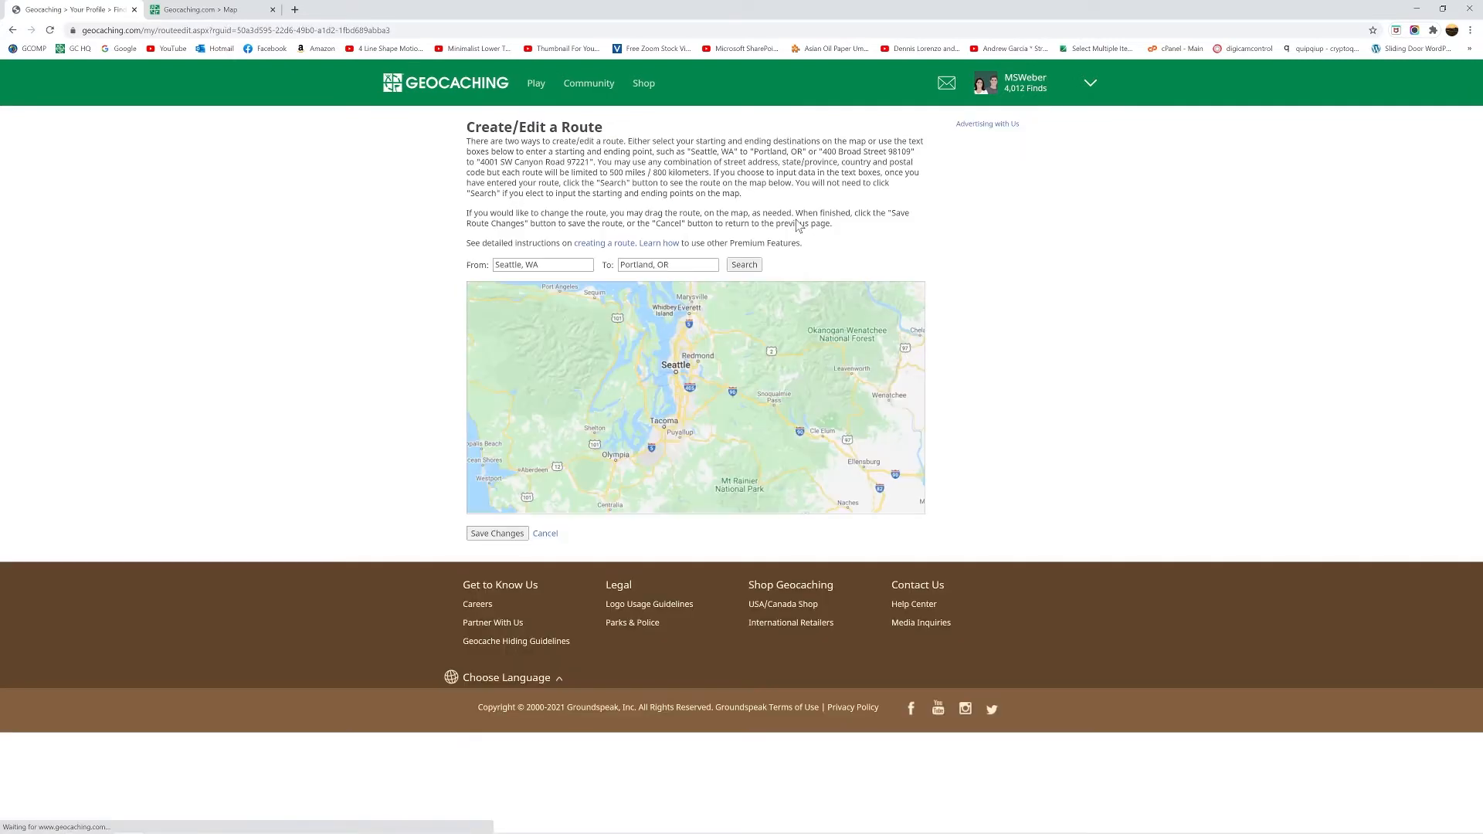
Plot the route from alamo, nv to rachel, nv on the map and save the changes.
{"action": "left_click", "coordinate": [542, 265]}
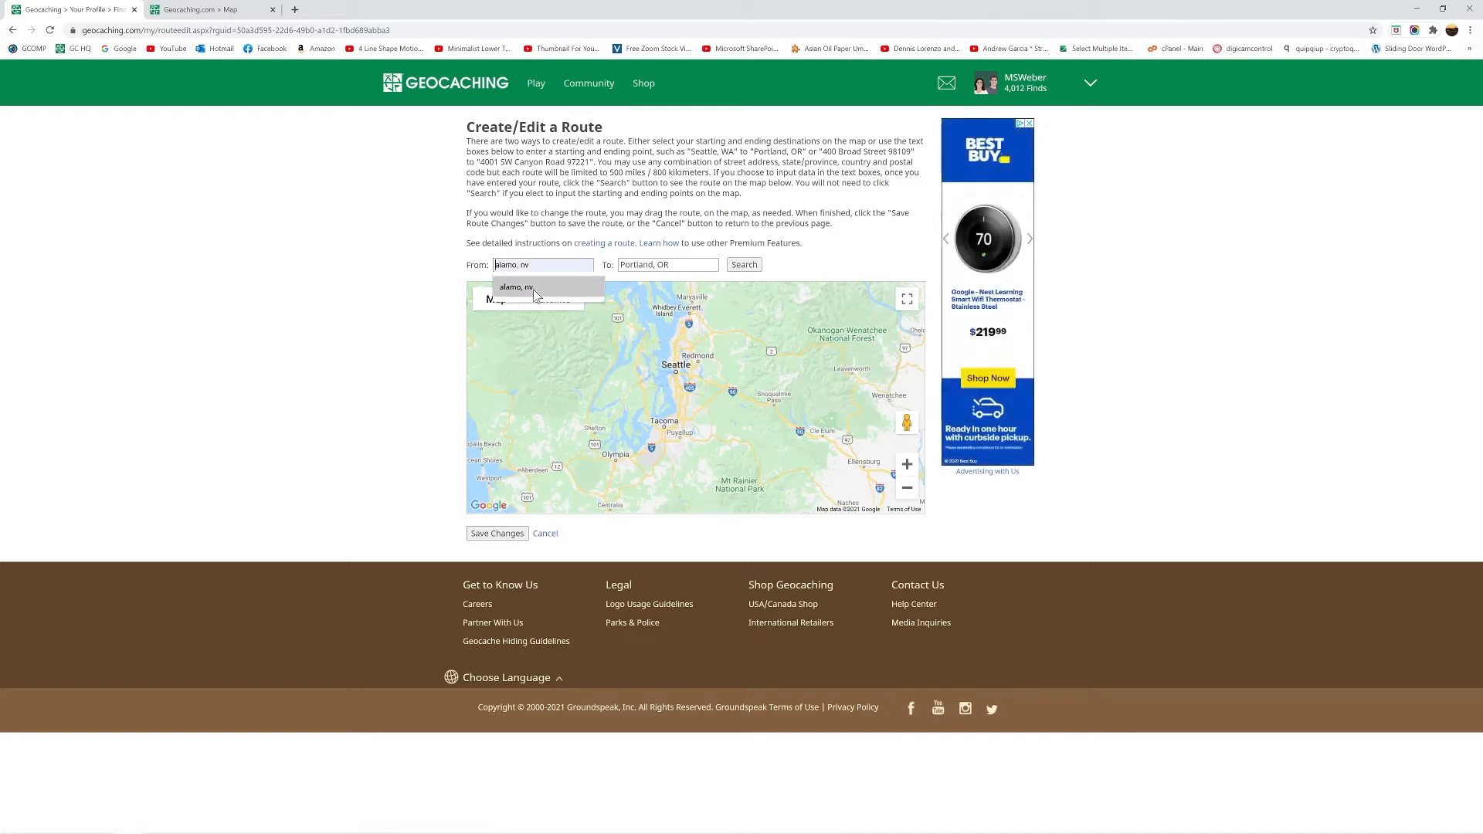
{"action": "left_click", "coordinate": [533, 289]}
{"action": "left_click", "coordinate": [653, 266]}
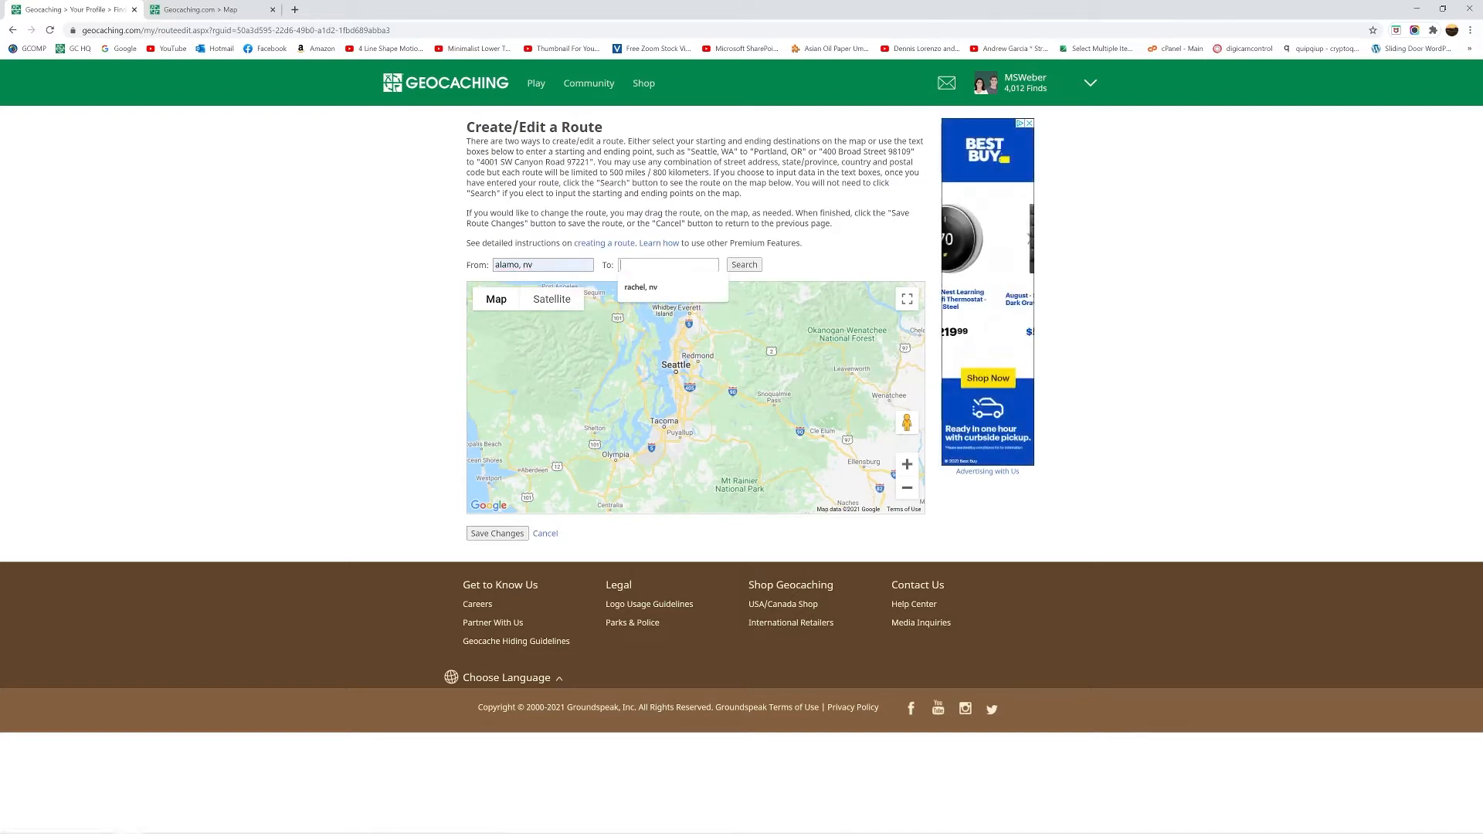
{"action": "left_click", "coordinate": [651, 293]}
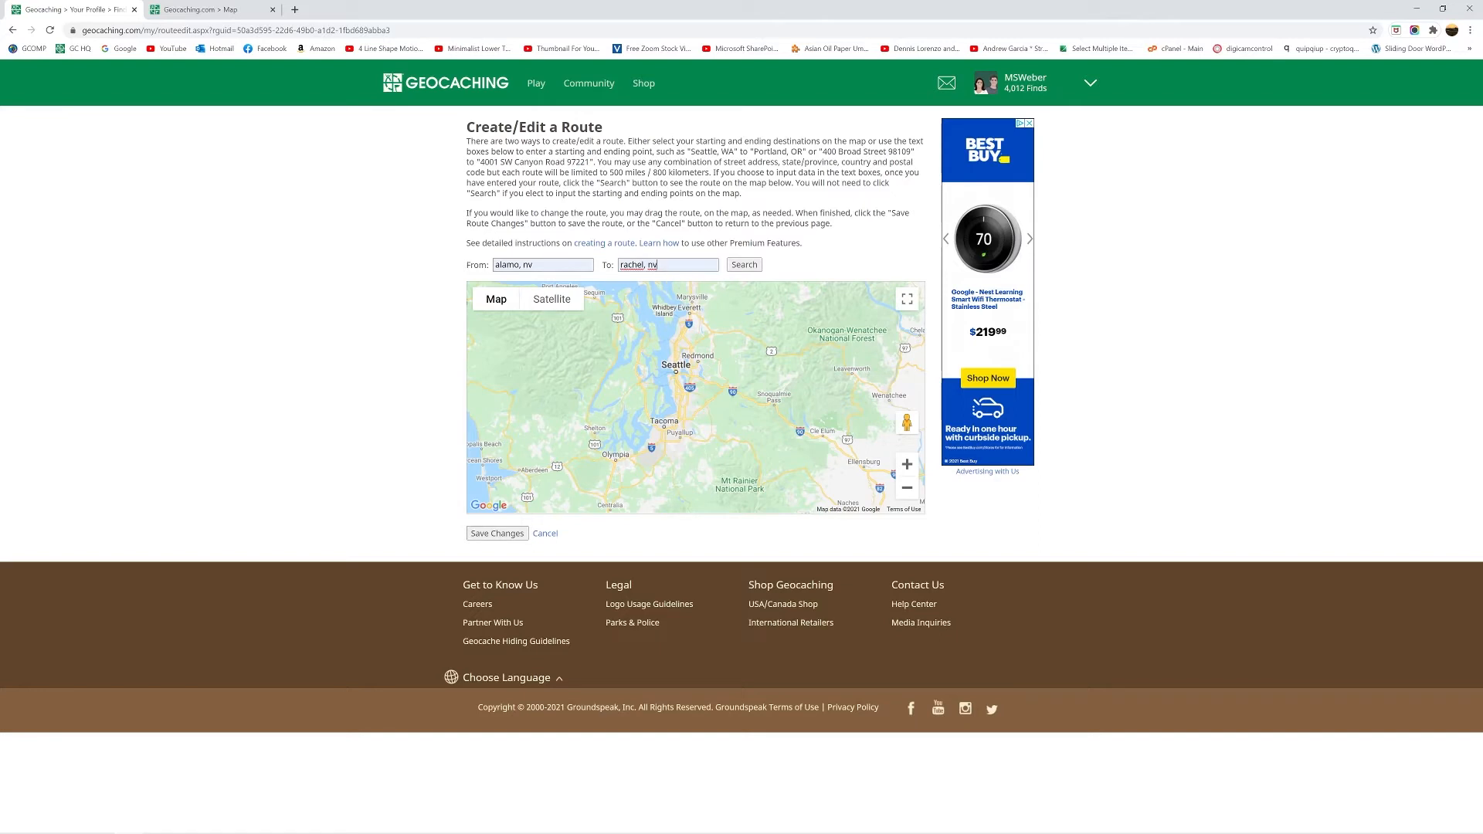
{"action": "left_click", "coordinate": [740, 270]}
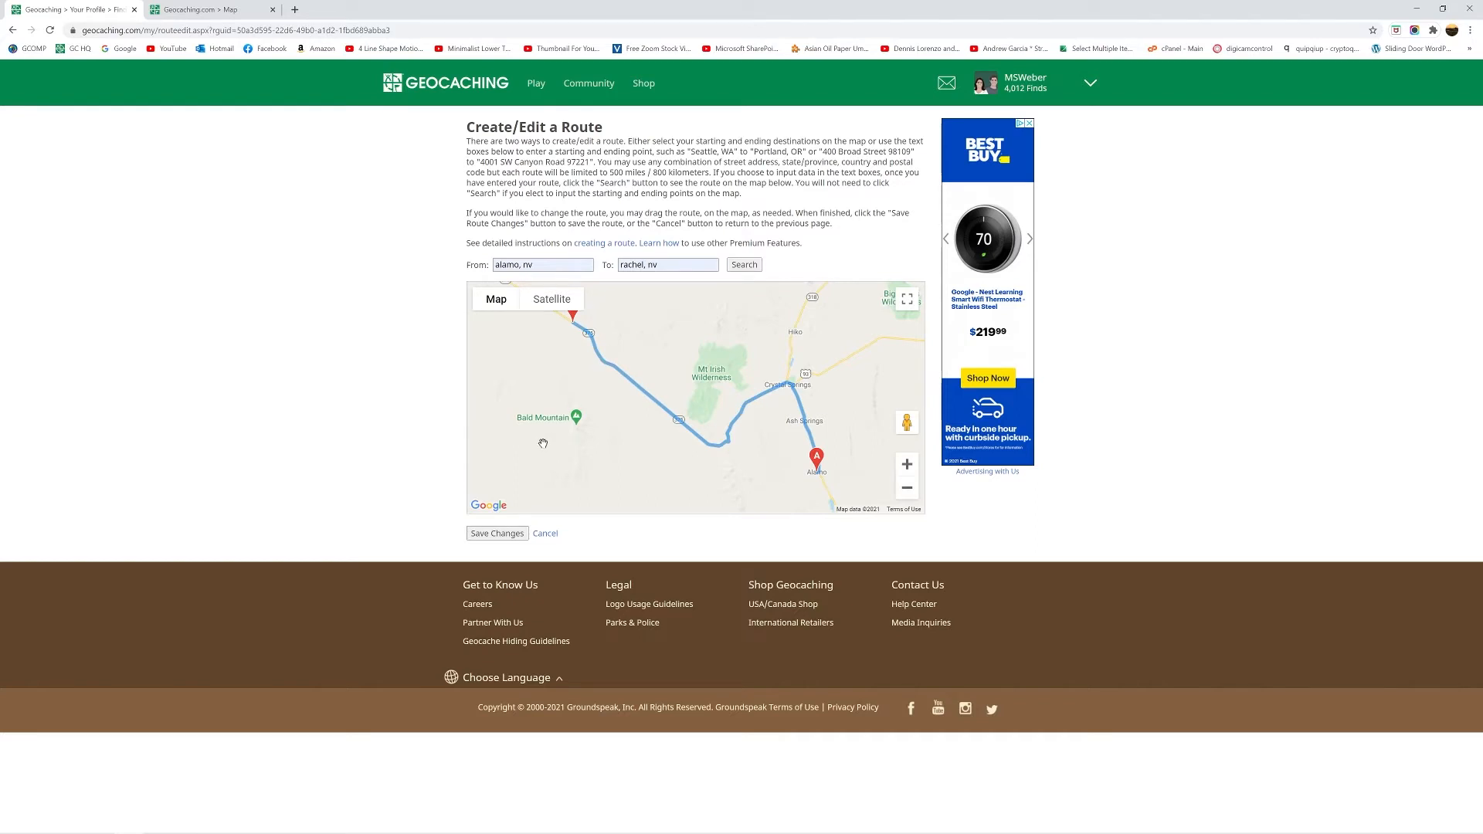
{"action": "left_click", "coordinate": [511, 541]}
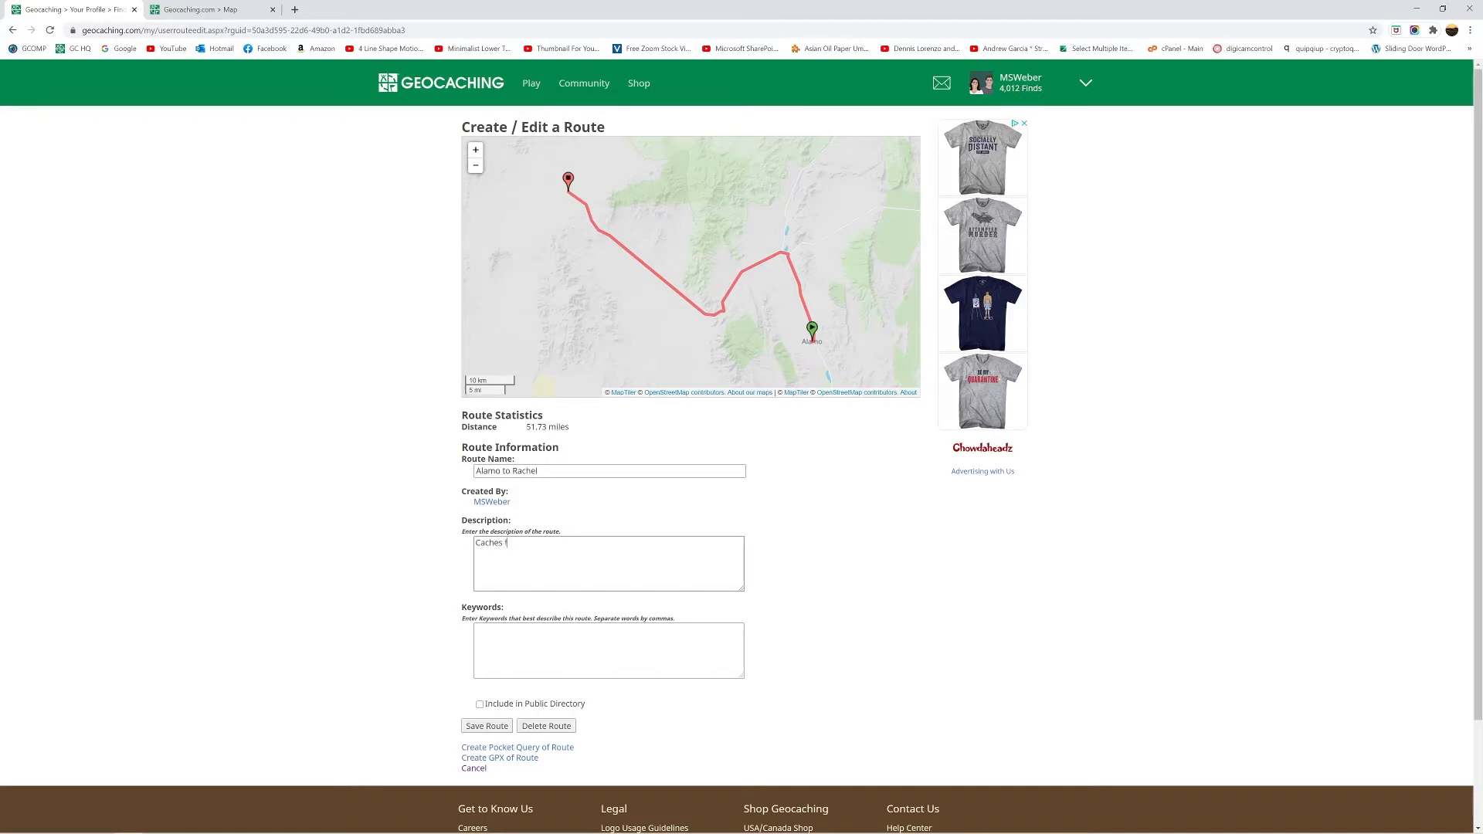
Describe the route as "Caches from Alamo to Rachel", keep it out of the public directory, and save it.
{"action": "type", "text": "mo"}
{"action": "scroll", "coordinate": [637, 705], "scroll_direction": "down", "scroll_amount": 1}
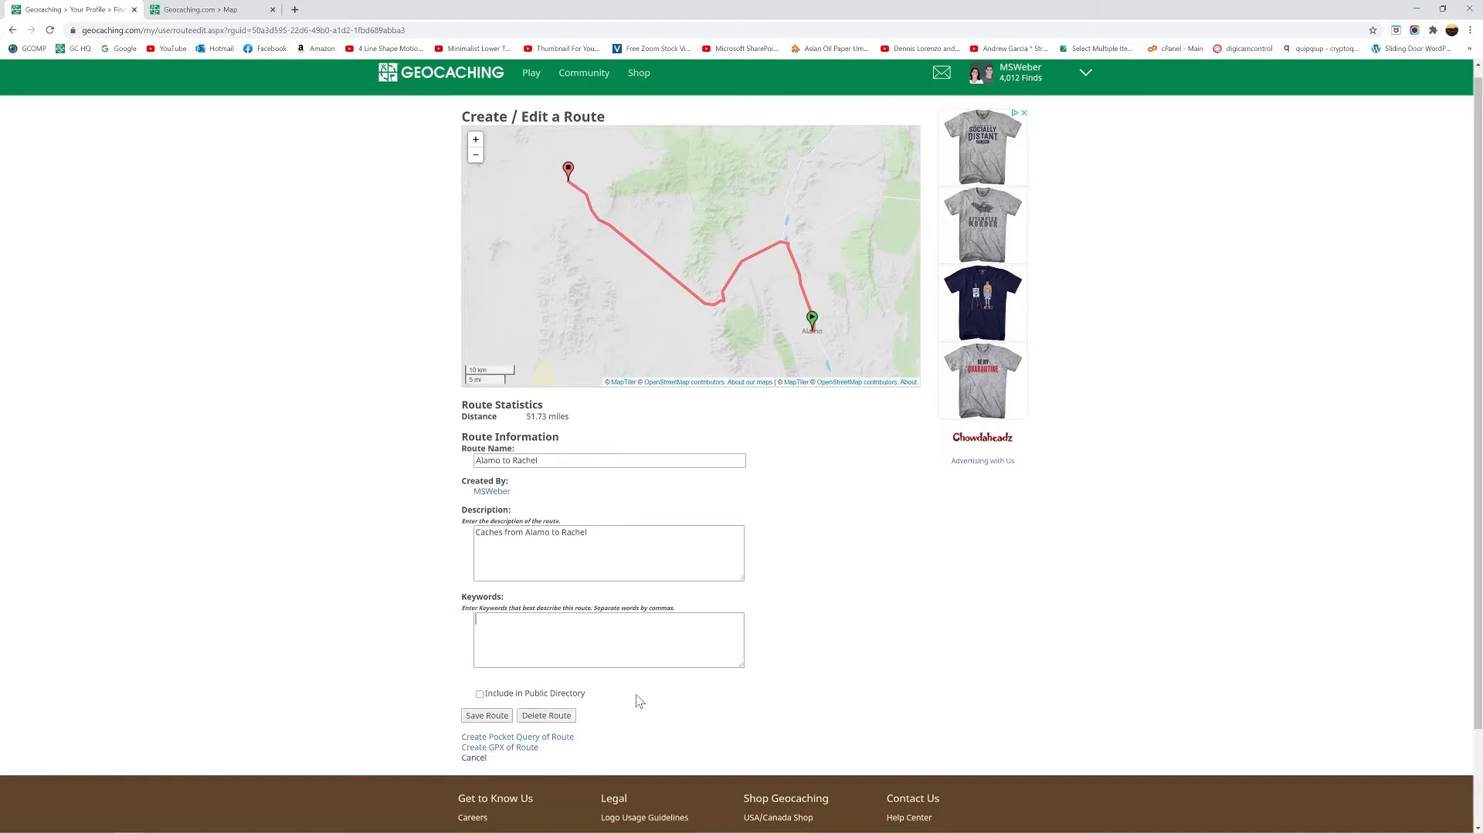
{"action": "scroll", "coordinate": [637, 701], "scroll_direction": "down", "scroll_amount": 3}
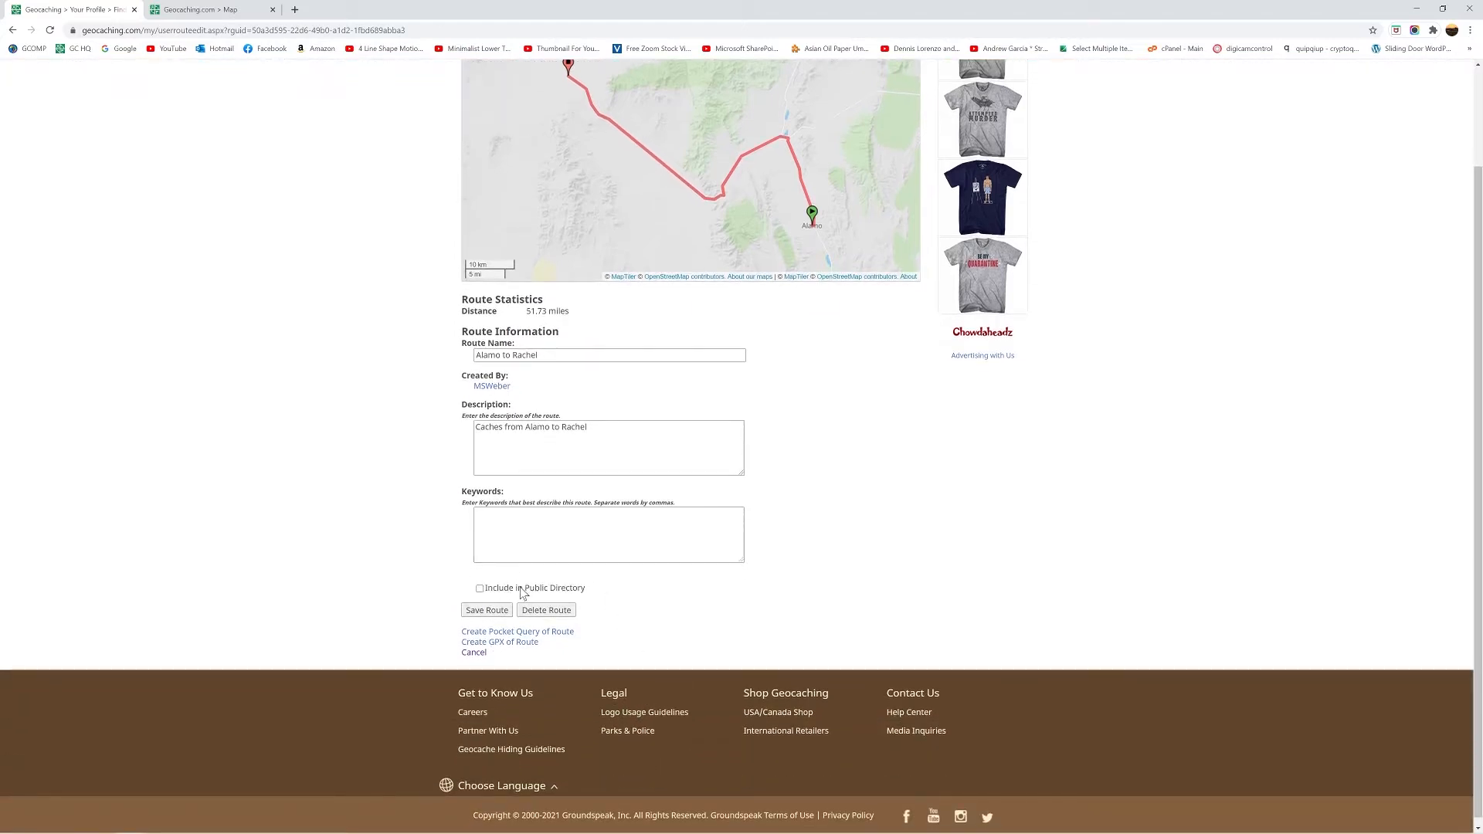
{"action": "left_click", "coordinate": [480, 589]}
{"action": "left_click", "coordinate": [479, 590]}
{"action": "left_click", "coordinate": [497, 611]}
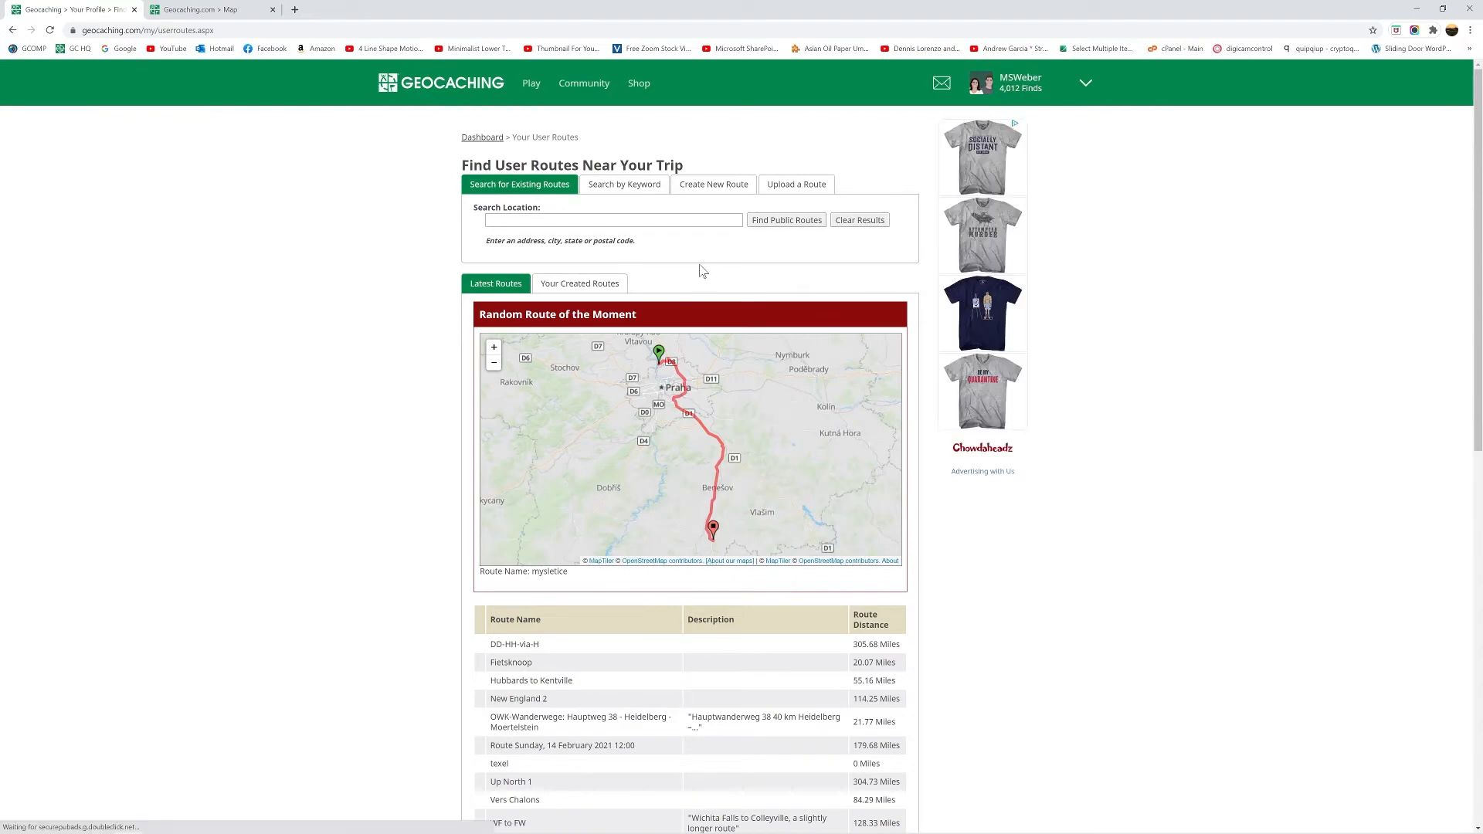
Start a pocket query from the created Alamo to Rachel route, with a 0.56 mi search radius and 1000 caches on either side.
{"action": "left_click", "coordinate": [581, 287]}
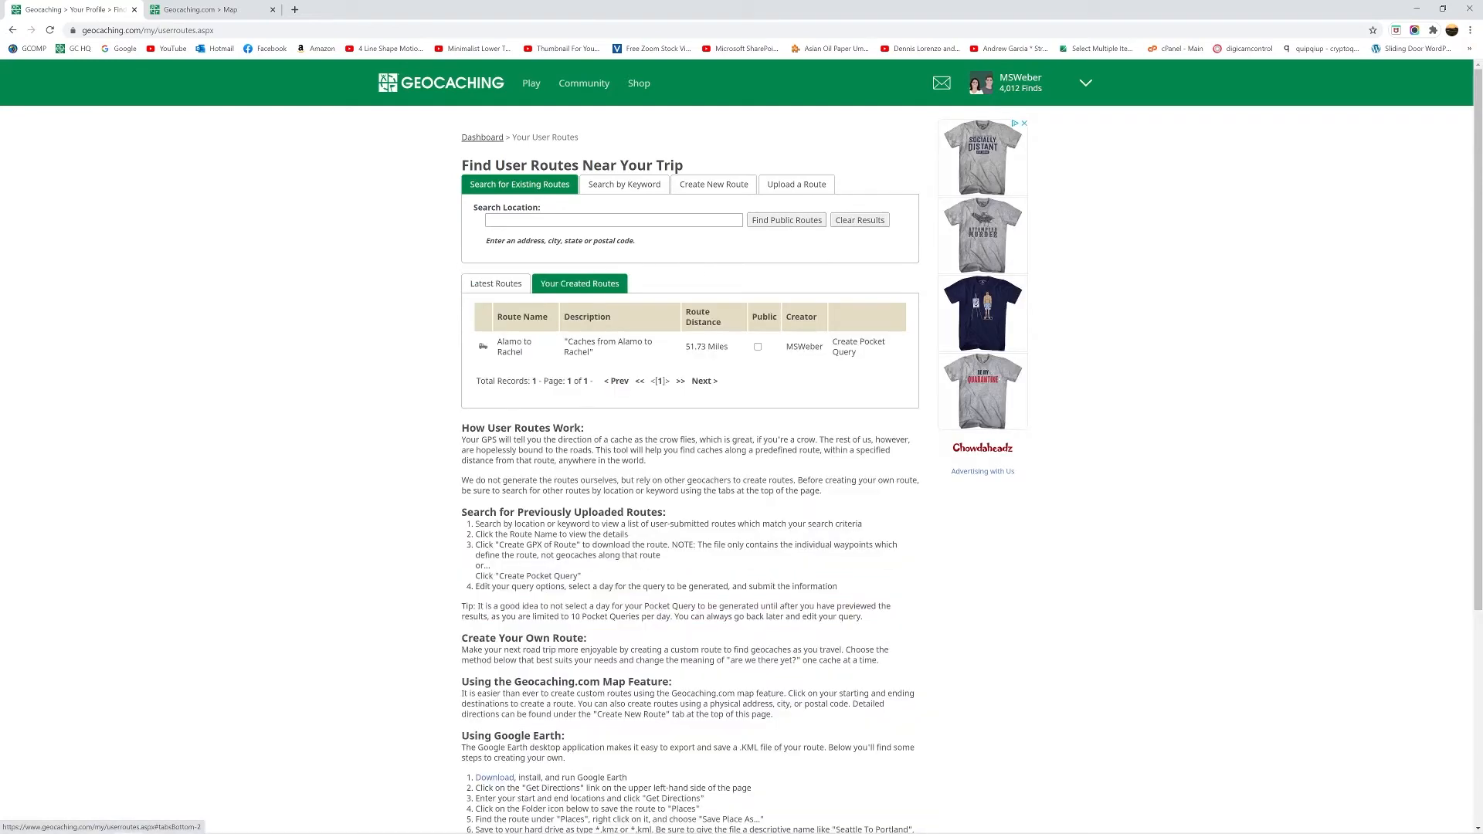
{"action": "left_click", "coordinate": [855, 347]}
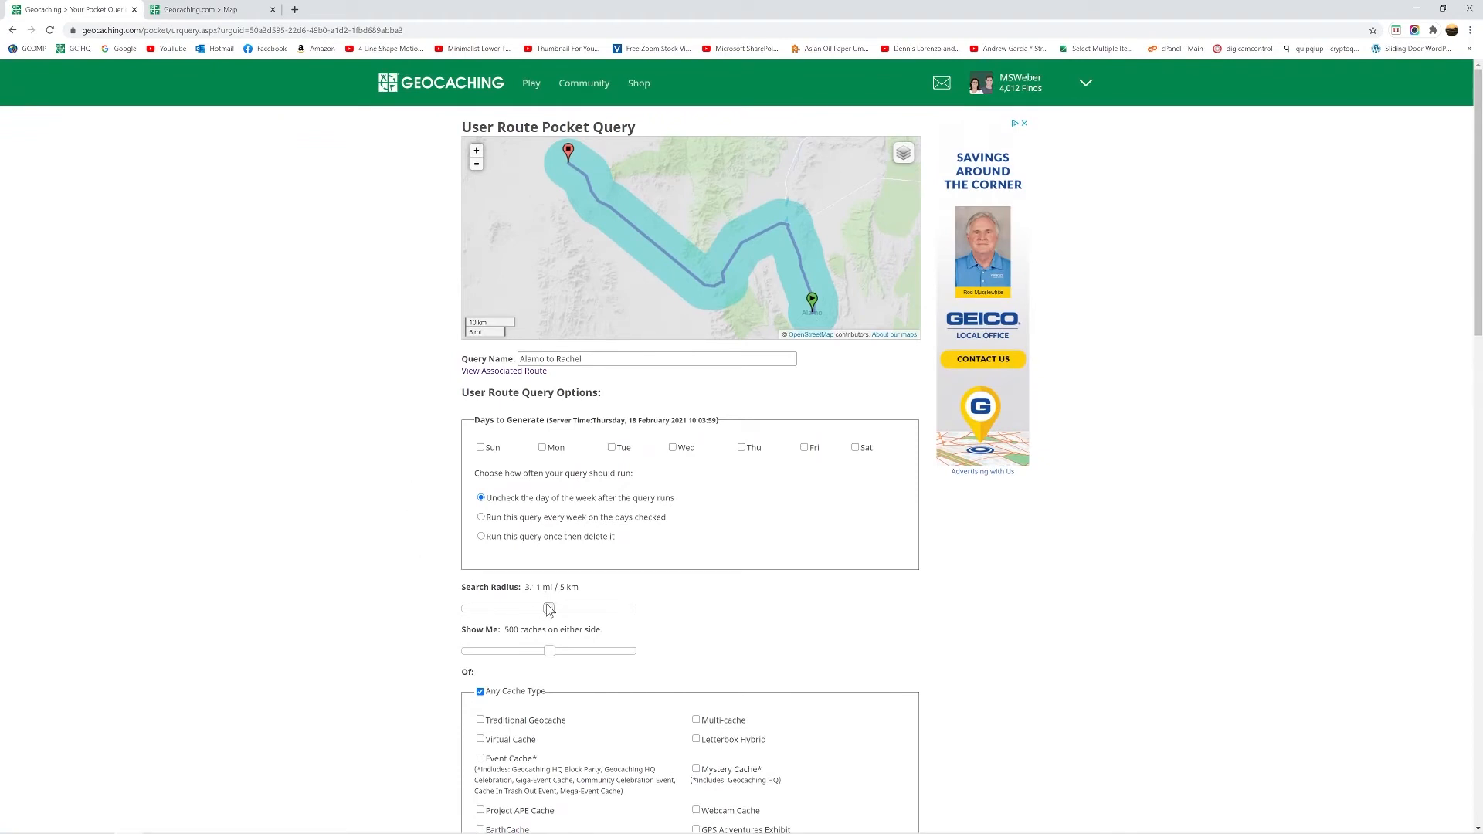
{"action": "left_click_drag", "start_coordinate": [543, 609], "coordinate": [477, 616]}
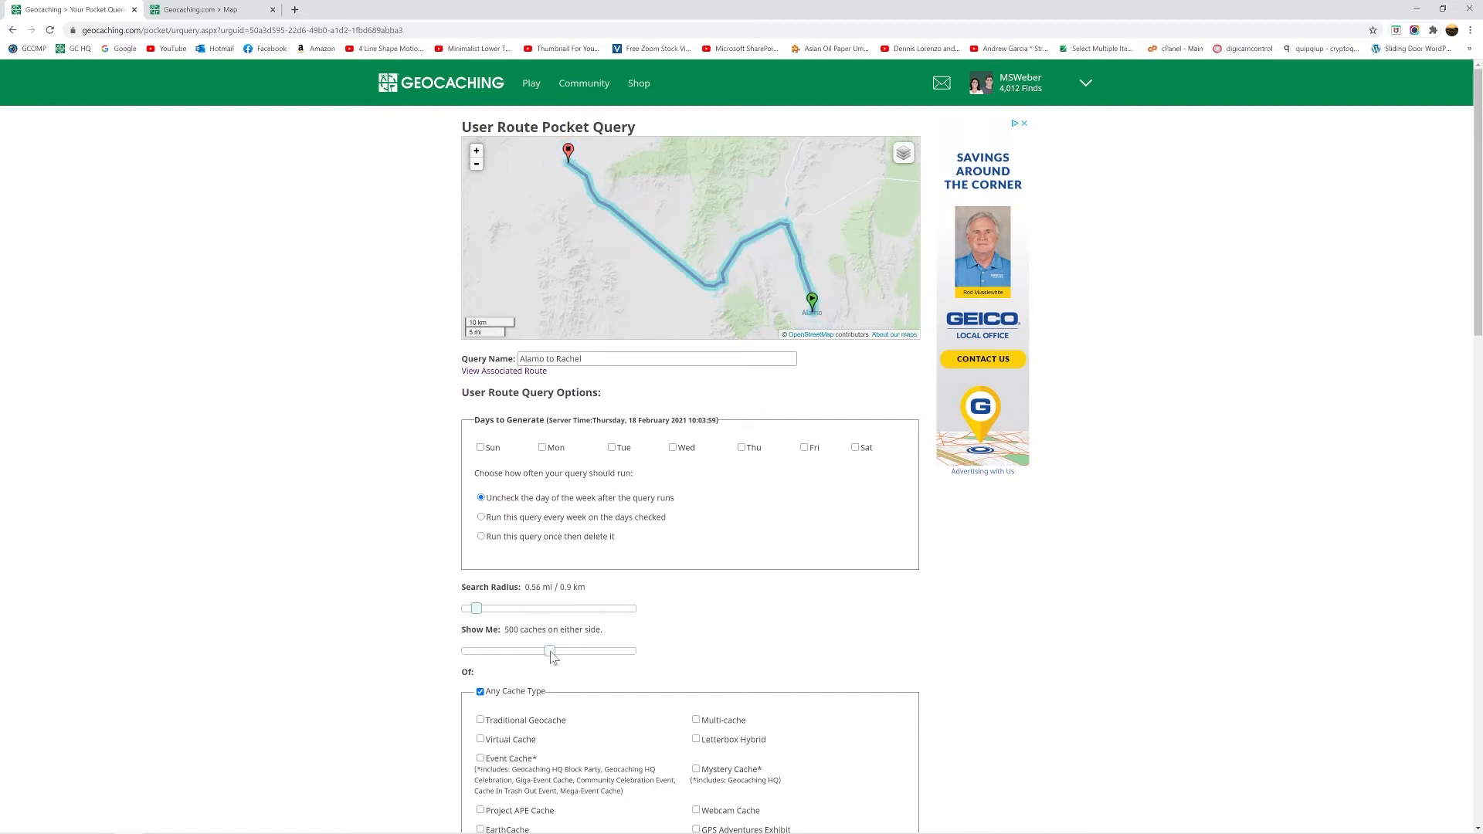
{"action": "left_click_drag", "start_coordinate": [550, 655], "coordinate": [718, 649]}
Schedule the query to generate on Thursday, running once and then being deleted.
{"action": "left_click_drag", "start_coordinate": [600, 420], "coordinate": [626, 420]}
{"action": "left_click", "coordinate": [743, 450]}
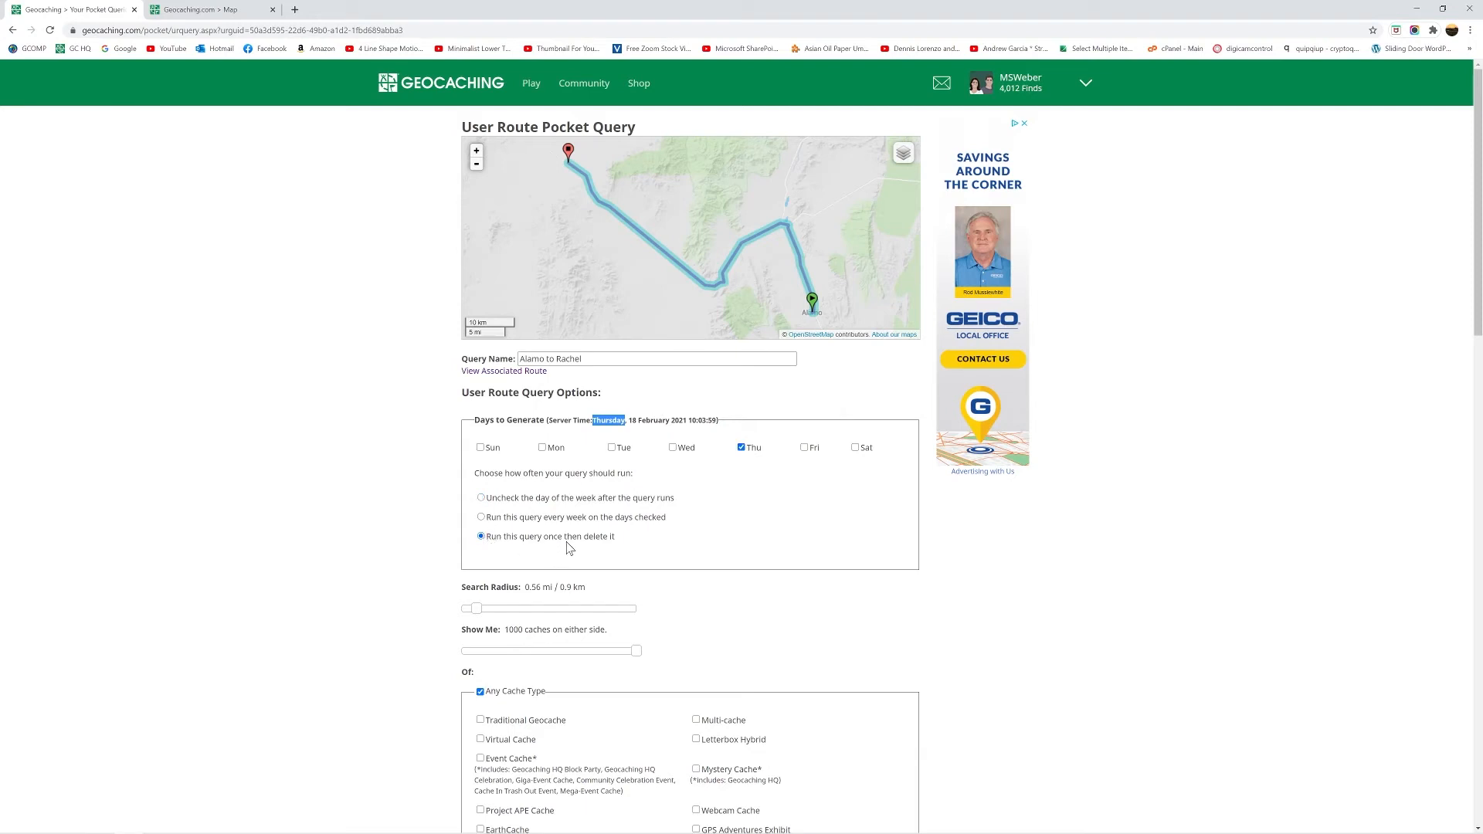
Clear the Is Disabled filter, keep any cache and container type, and submit the pocket query.
{"action": "scroll", "coordinate": [565, 547], "scroll_direction": "down", "scroll_amount": 1}
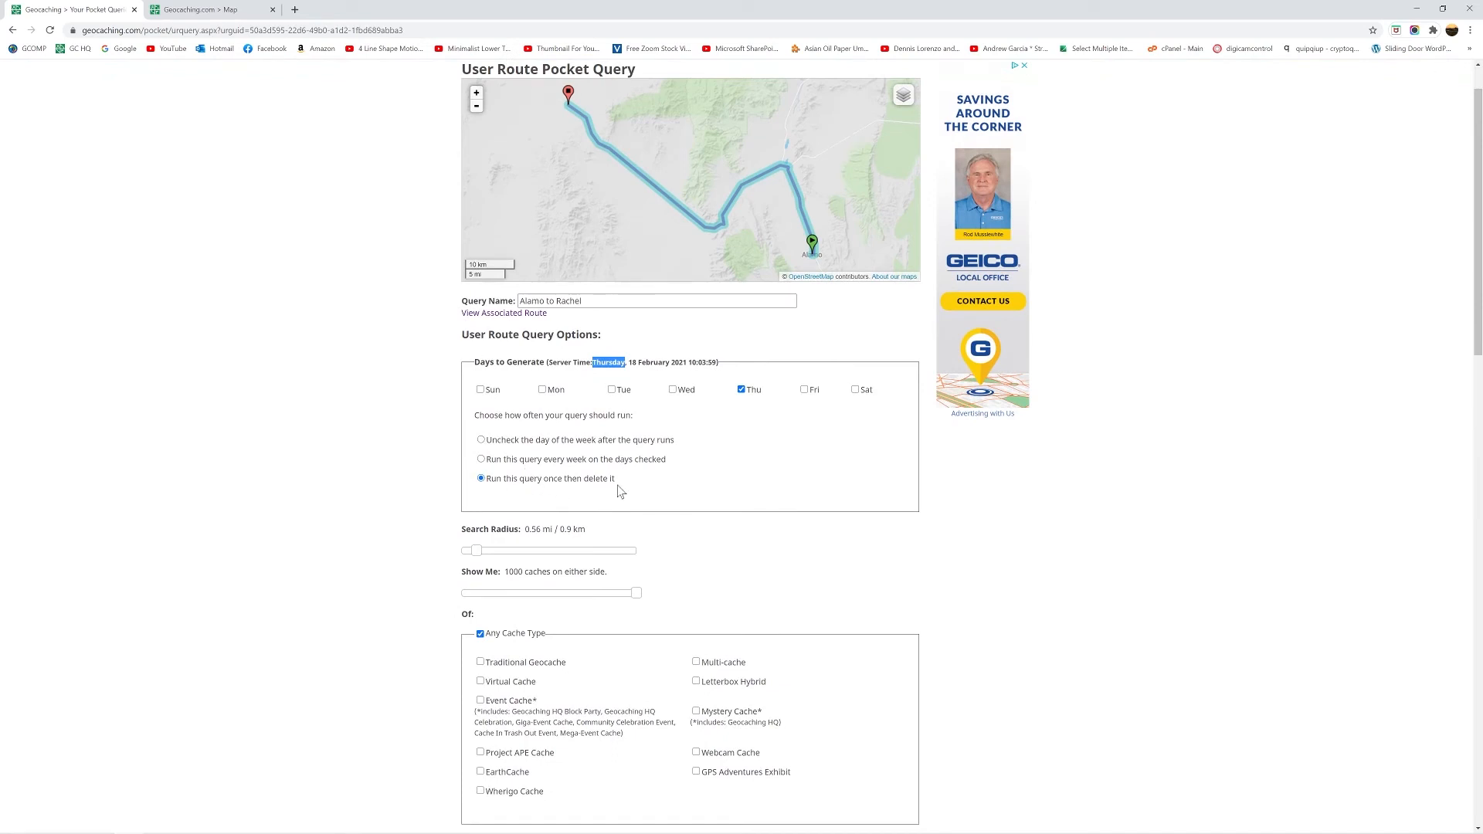
{"action": "scroll", "coordinate": [638, 490], "scroll_direction": "down", "scroll_amount": 3}
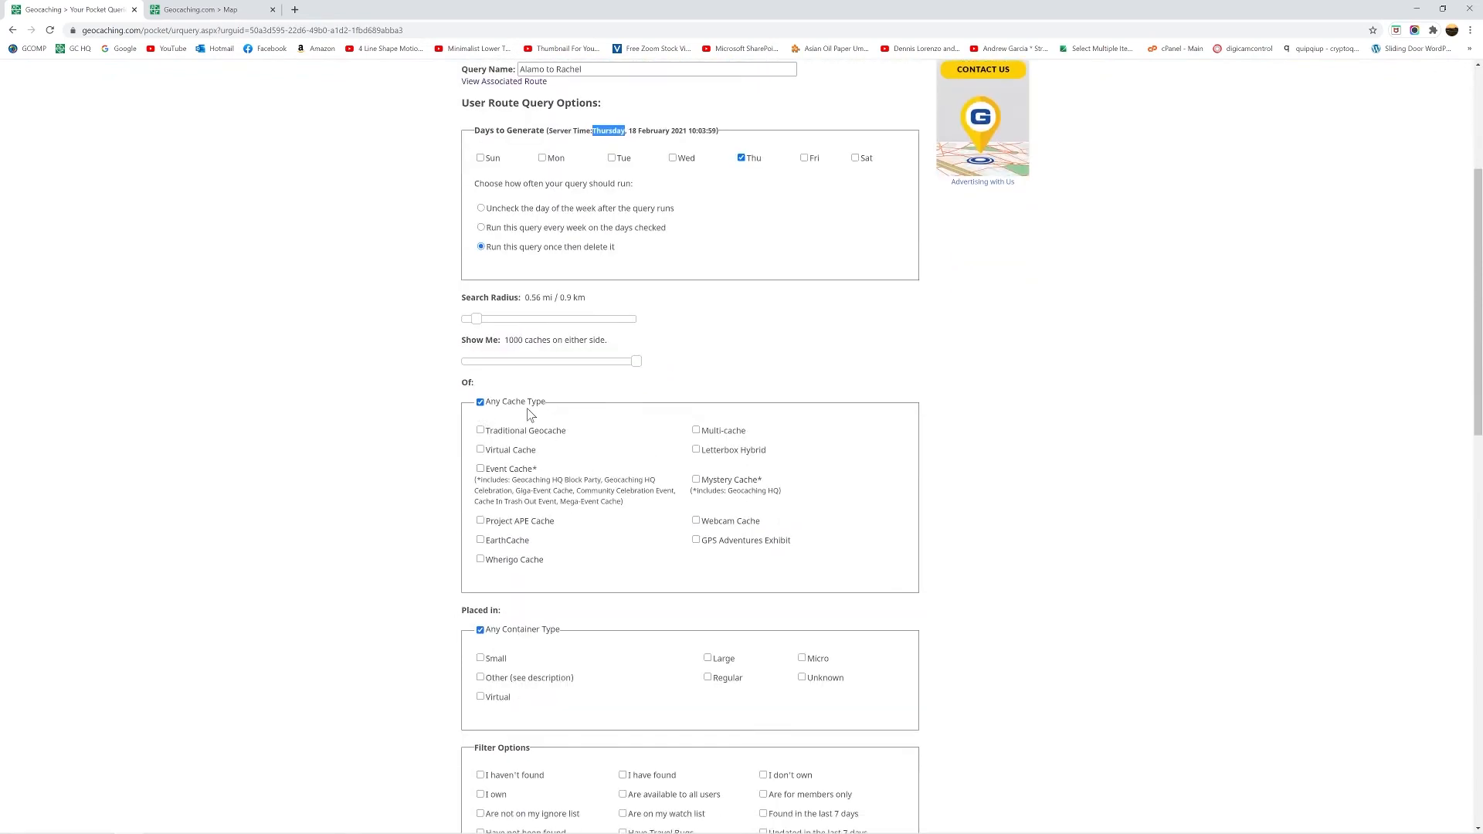
{"action": "scroll", "coordinate": [576, 639], "scroll_direction": "down", "scroll_amount": 3}
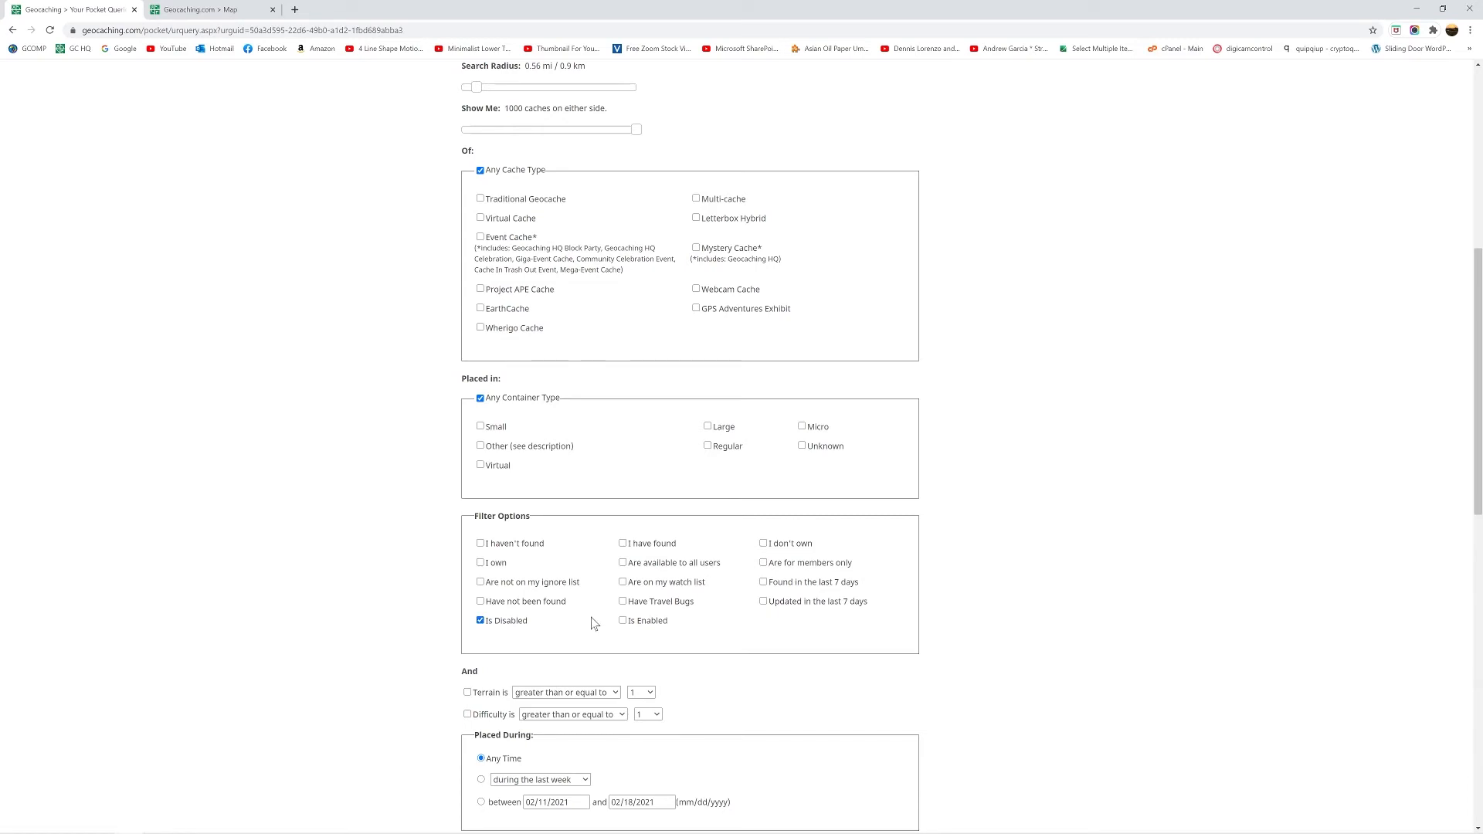
{"action": "left_click", "coordinate": [480, 621]}
{"action": "scroll", "coordinate": [704, 629], "scroll_direction": "down", "scroll_amount": 3}
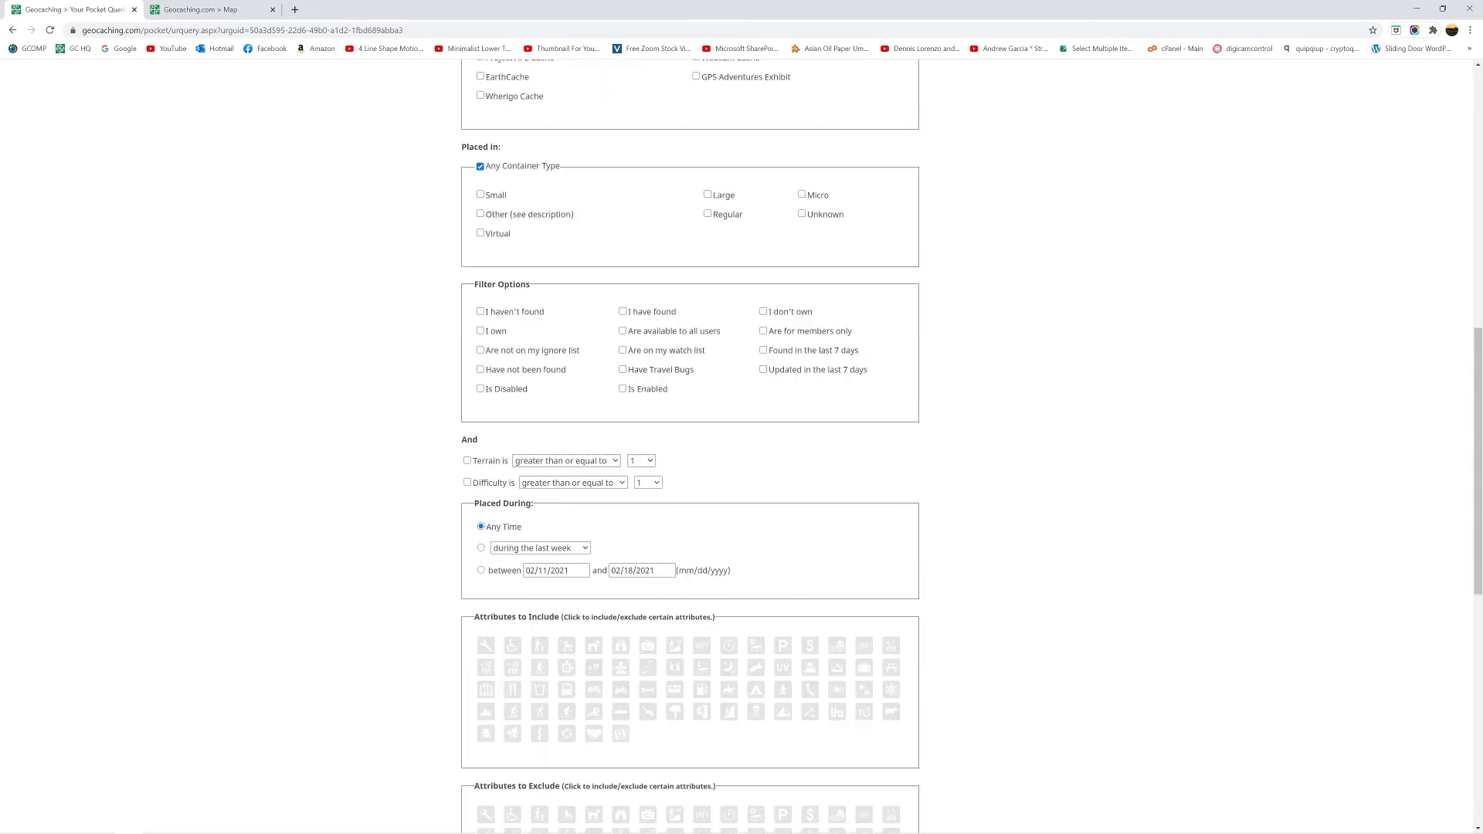
{"action": "scroll", "coordinate": [672, 618], "scroll_direction": "down", "scroll_amount": 2}
{"action": "scroll", "coordinate": [670, 612], "scroll_direction": "down", "scroll_amount": 2}
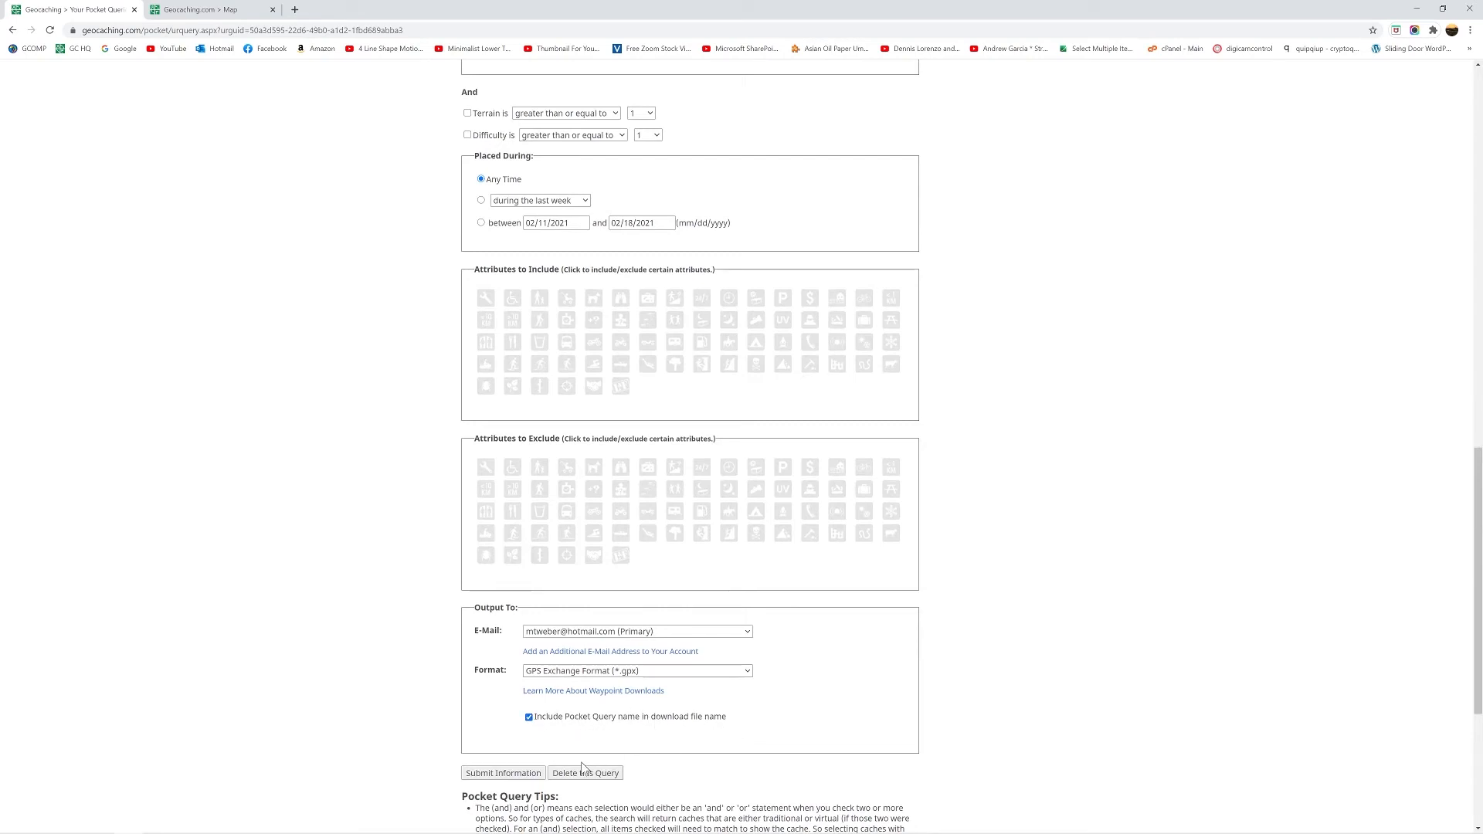
{"action": "left_click", "coordinate": [527, 776]}
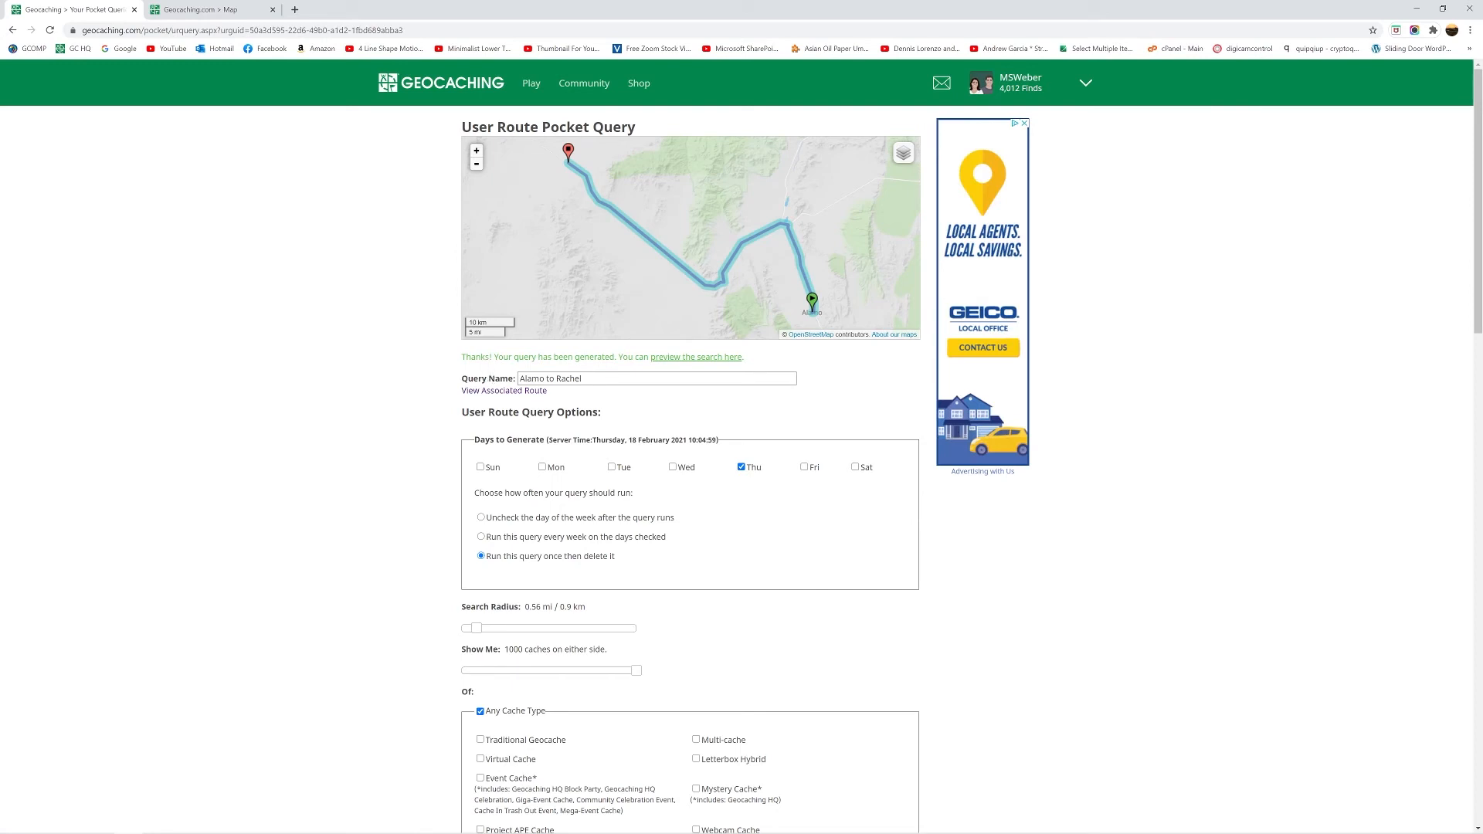
Preview the generated query's caches and examine them on the map along the route between Alamo and Rachel.
{"action": "left_click", "coordinate": [690, 362]}
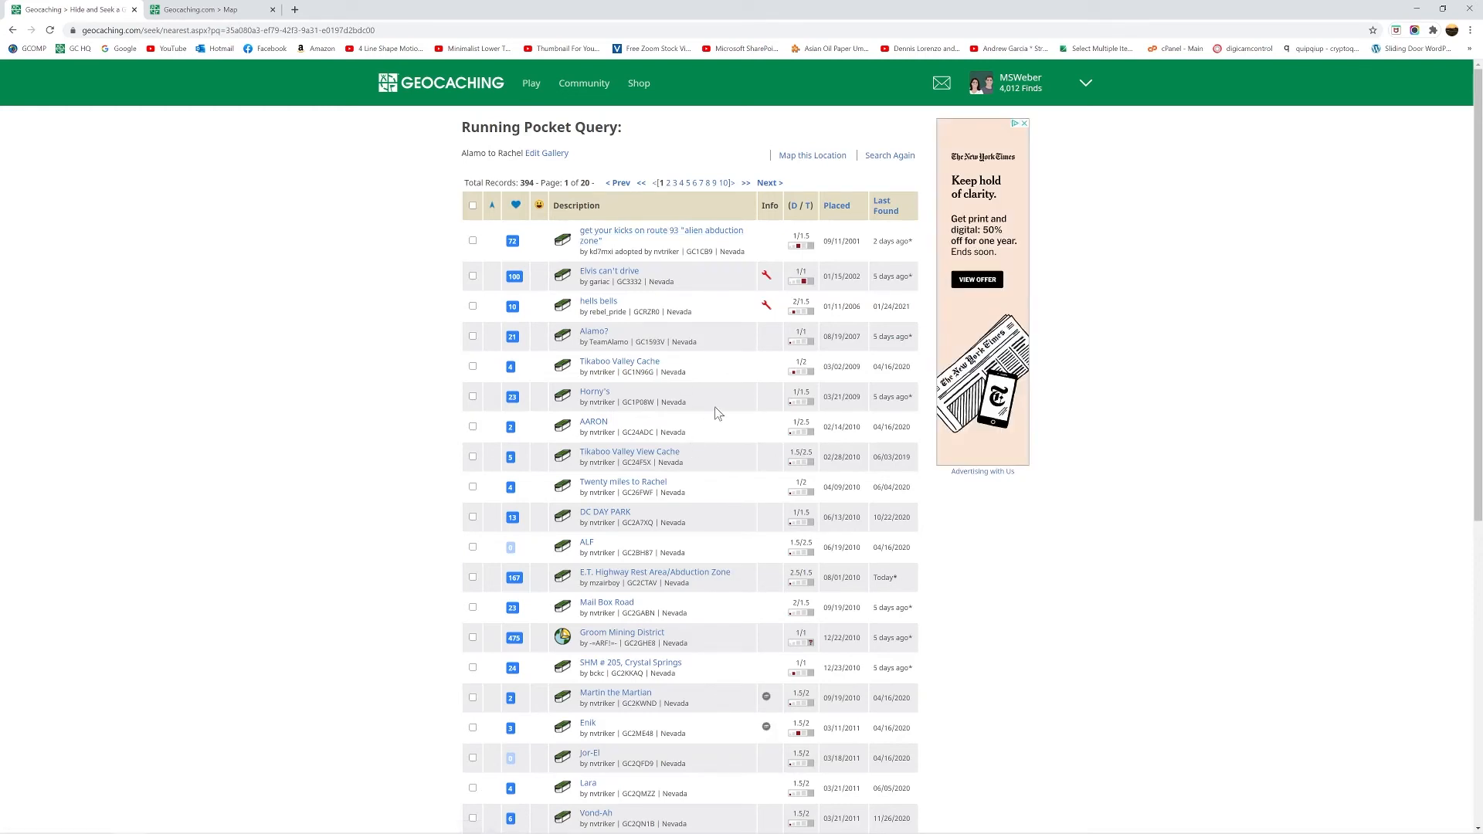
{"action": "left_click", "coordinate": [812, 157]}
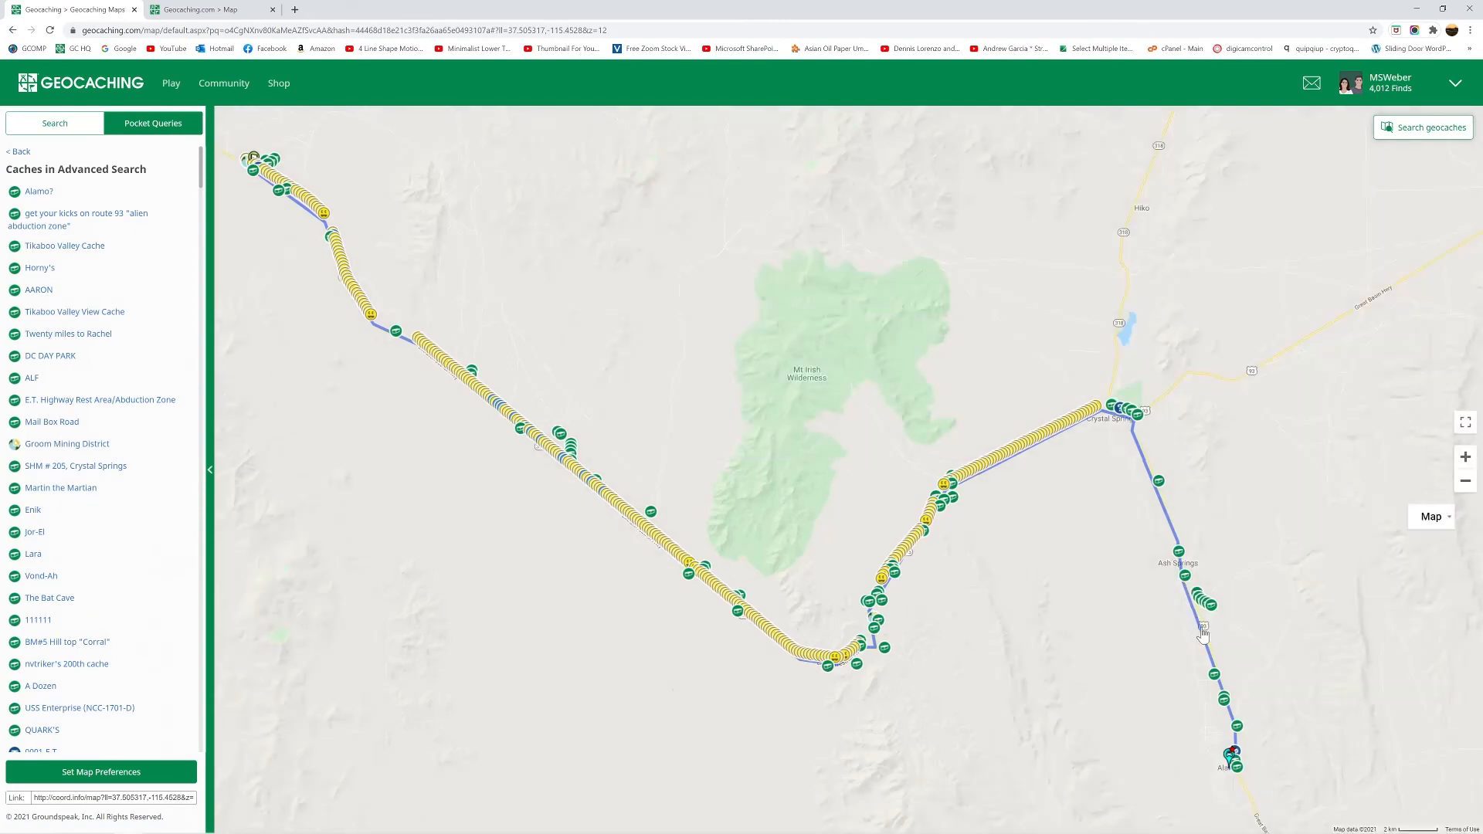
{"action": "left_click_drag", "start_coordinate": [1160, 636], "coordinate": [1112, 571]}
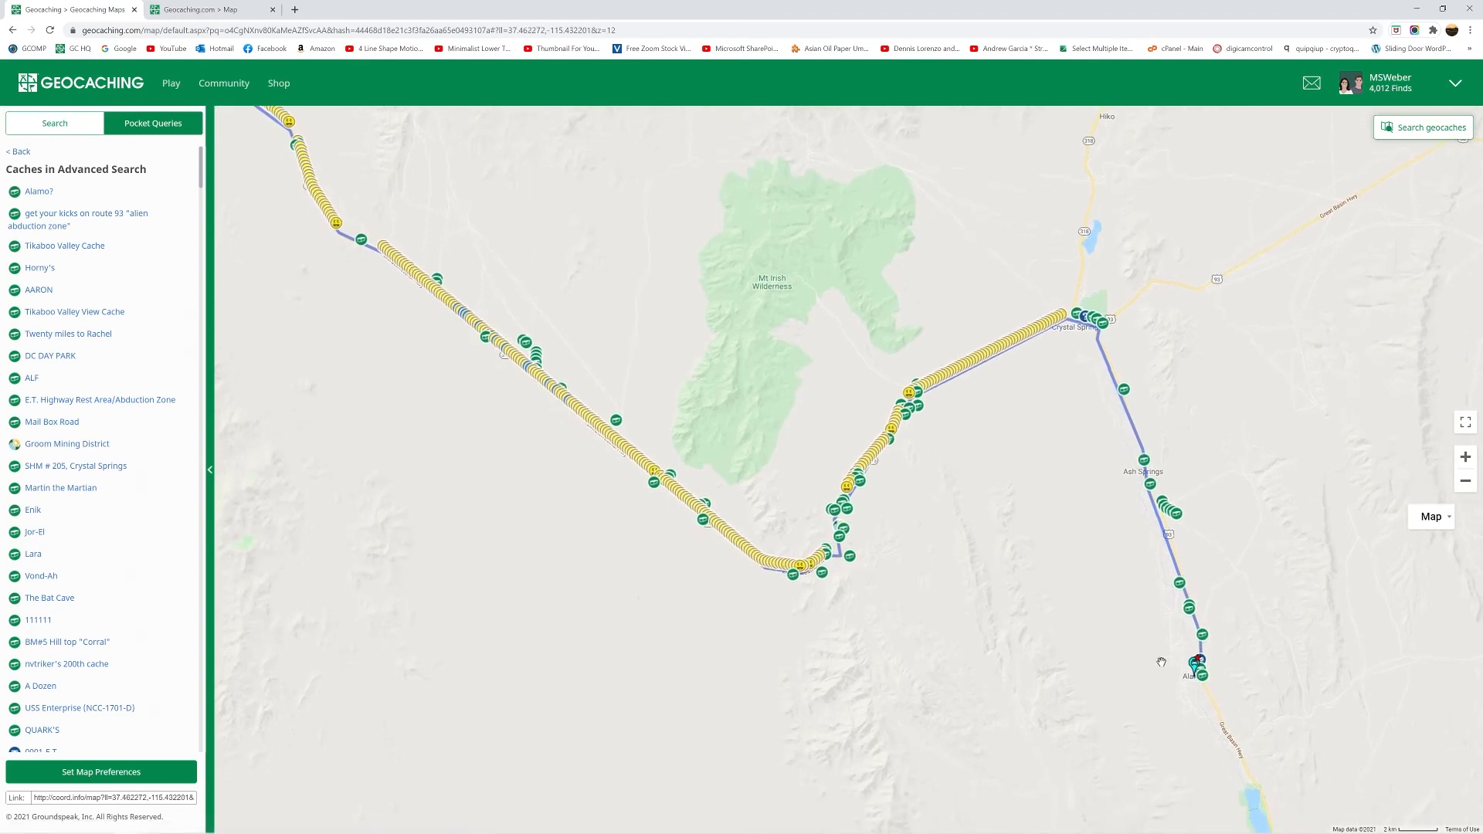
{"action": "left_click_drag", "start_coordinate": [318, 365], "coordinate": [672, 626]}
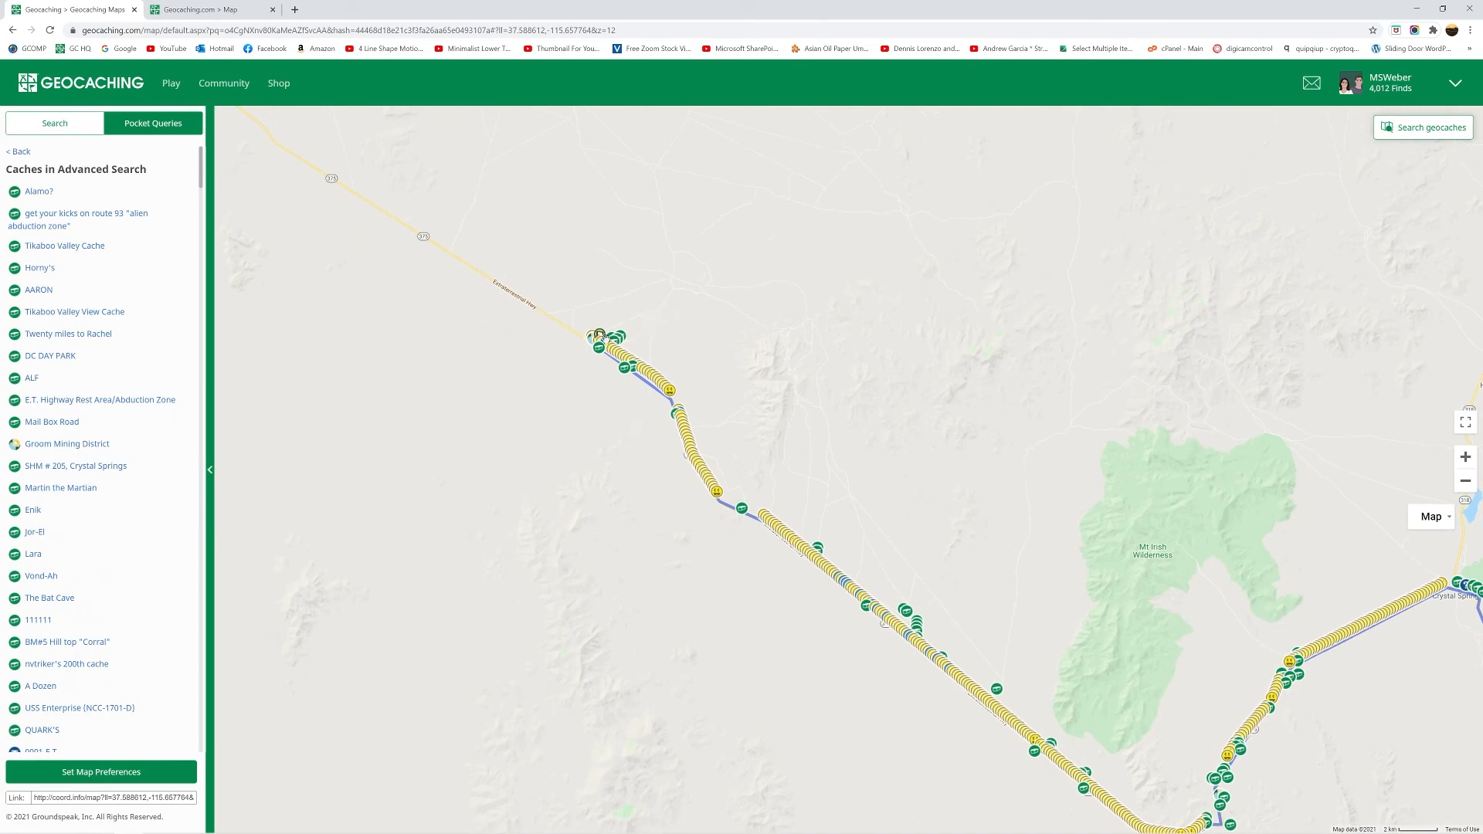
{"action": "left_click_drag", "start_coordinate": [791, 371], "coordinate": [478, 207]}
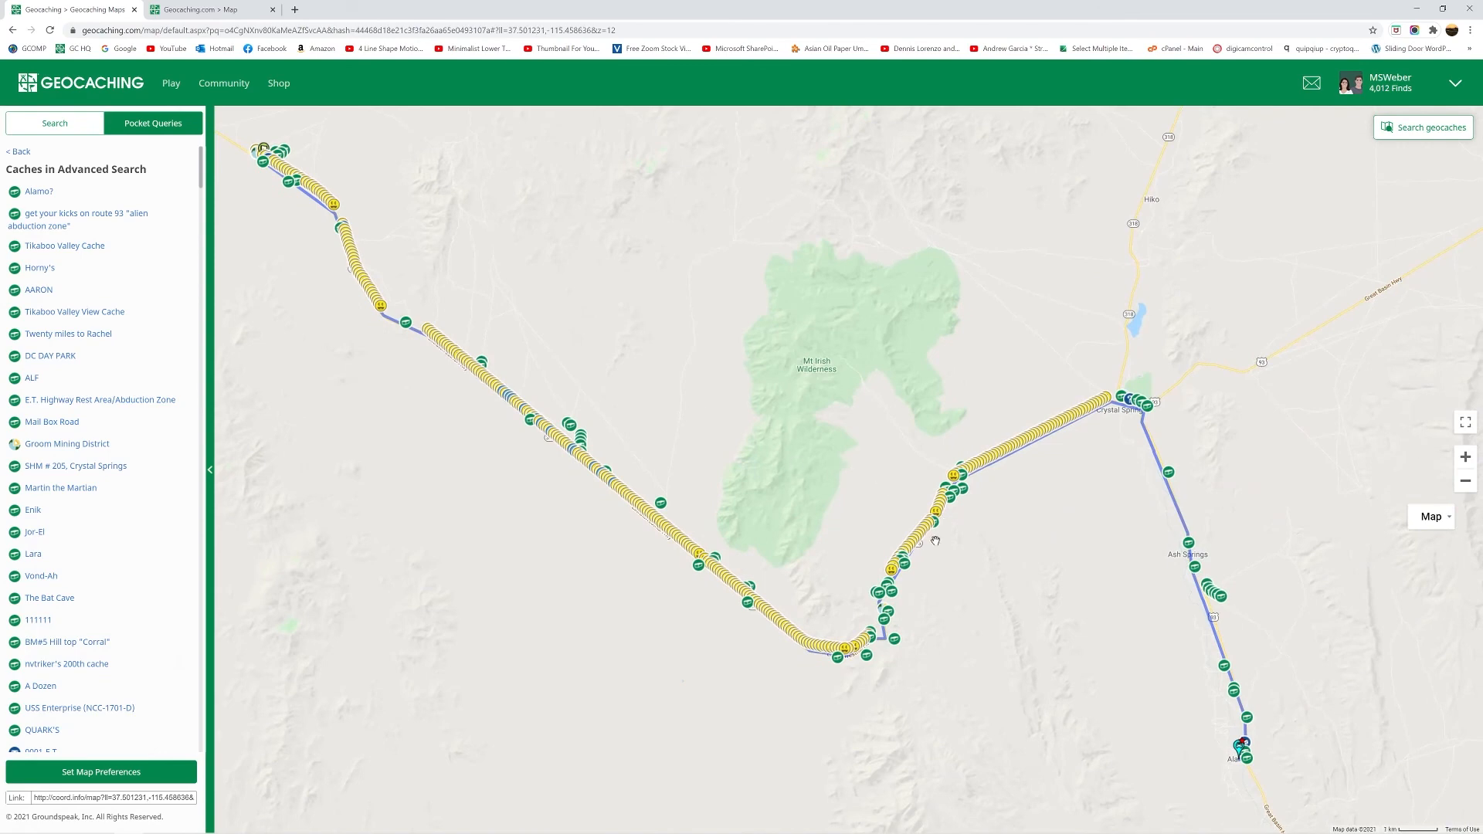
{"action": "scroll", "coordinate": [935, 541], "scroll_direction": "up", "scroll_amount": 1}
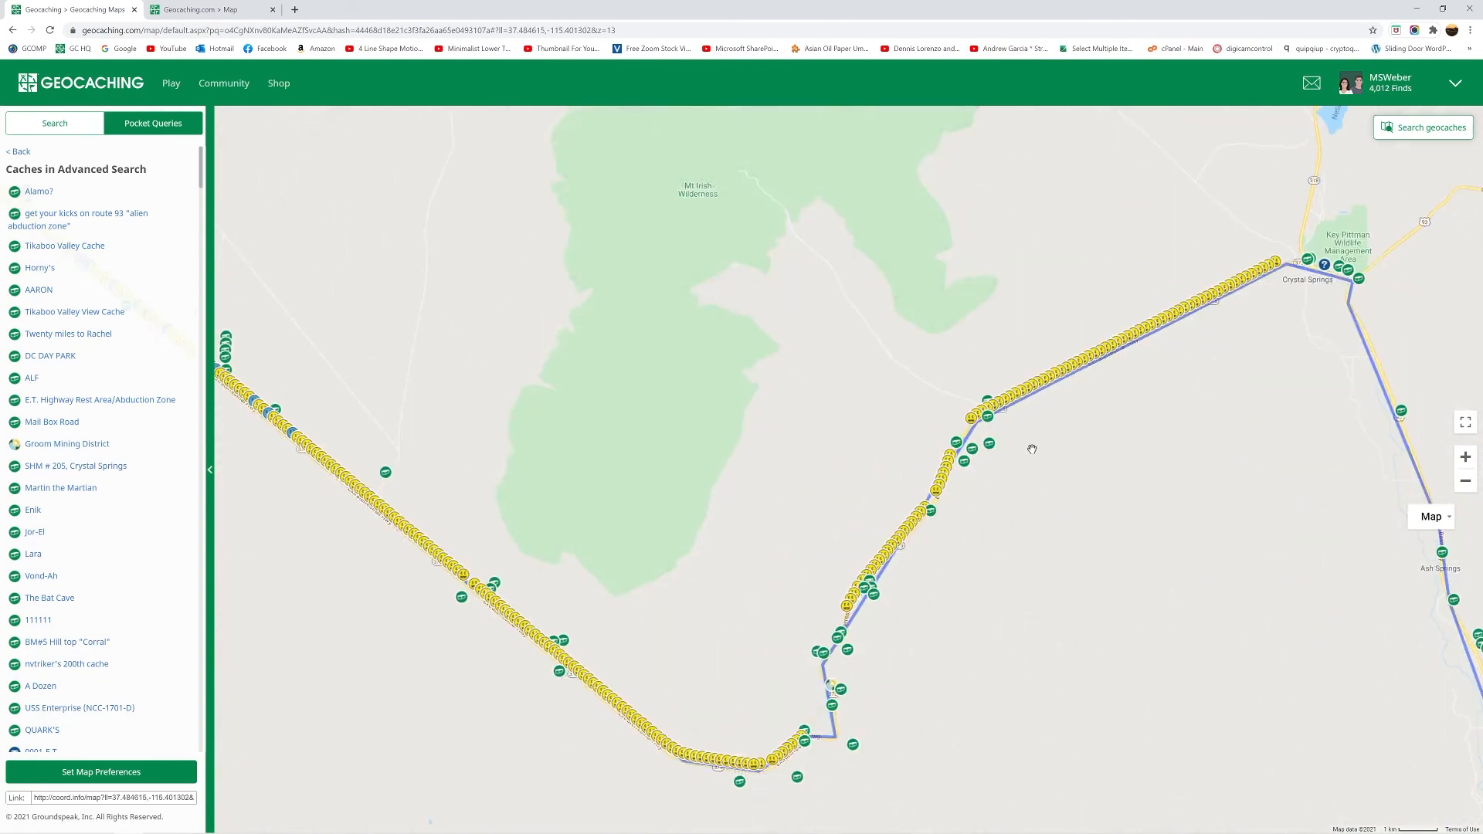